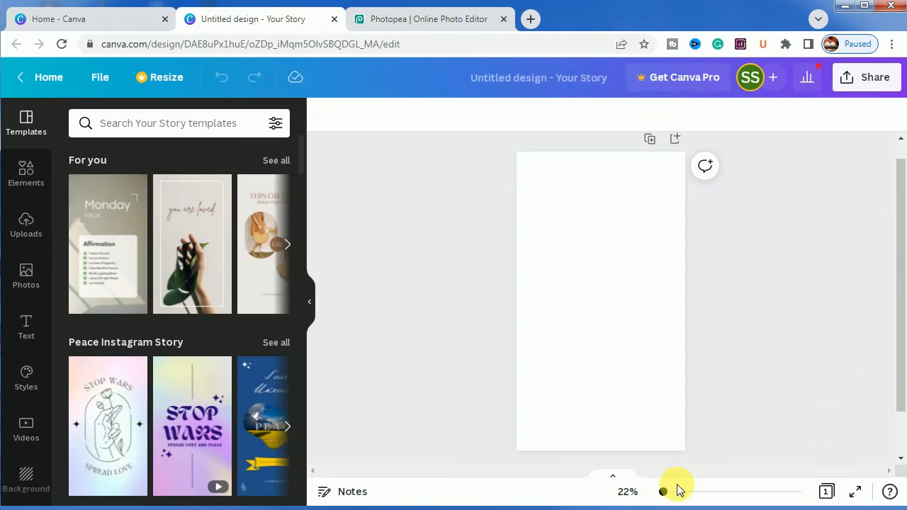
Step: Add the uploaded photo of the running couple to the story page and lay its transparent cut-out over it
left_click_drag(667, 496, 668, 496)
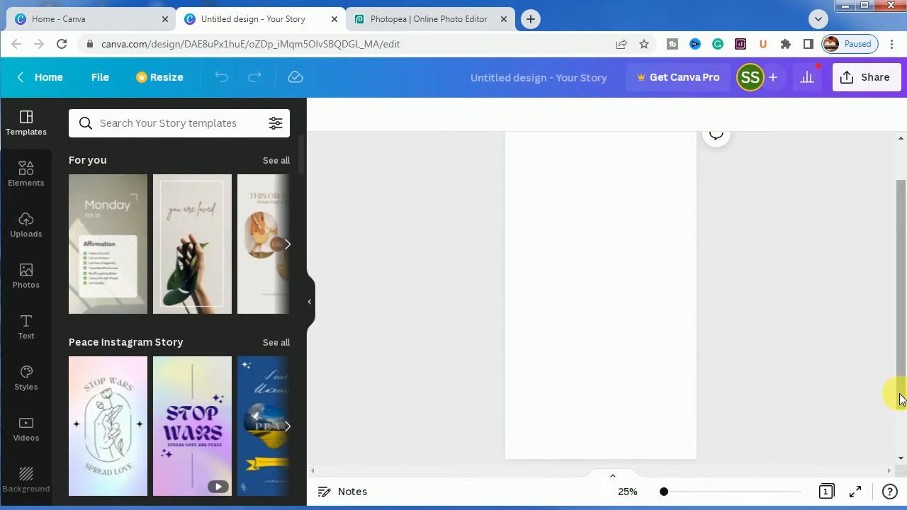
left_click_drag(900, 397, 898, 394)
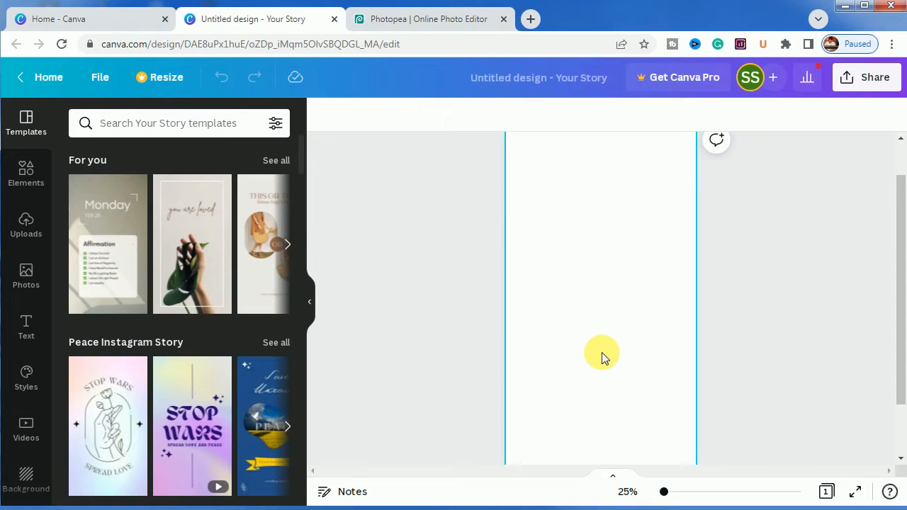
left_click(25, 223)
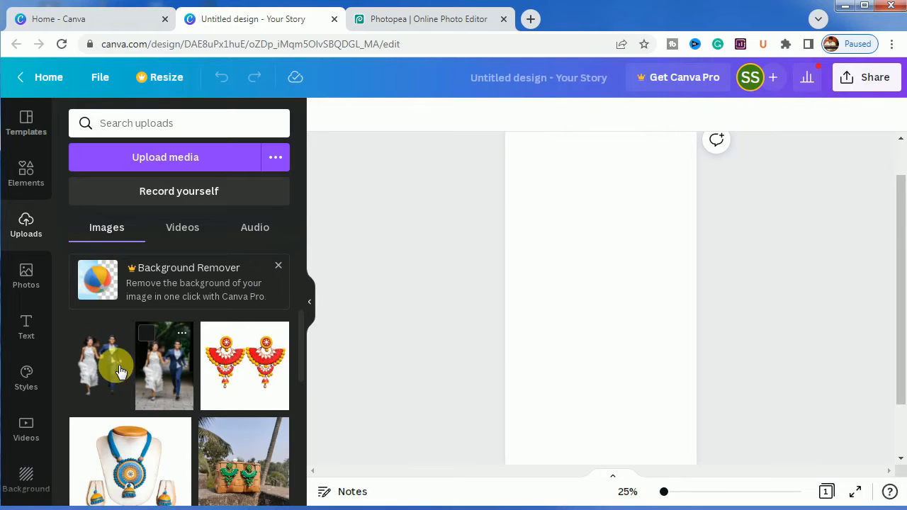
left_click(176, 375)
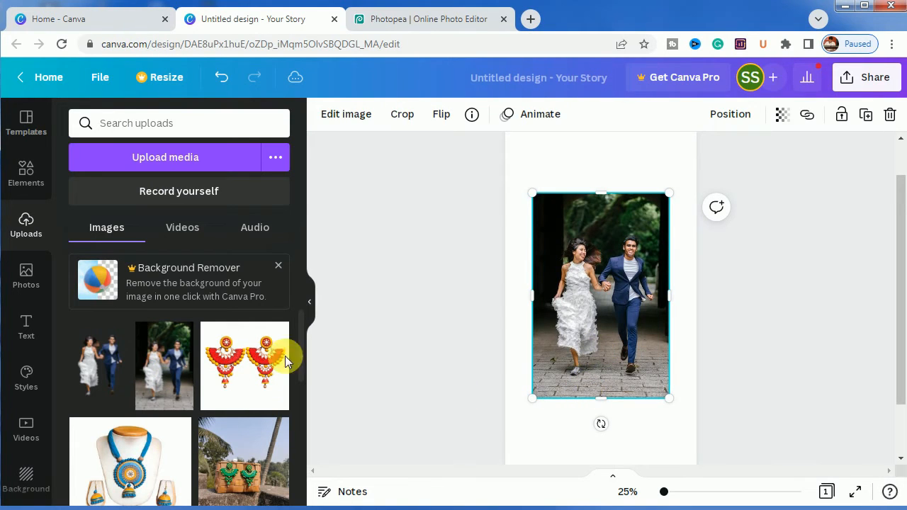
left_click_drag(109, 368, 554, 353)
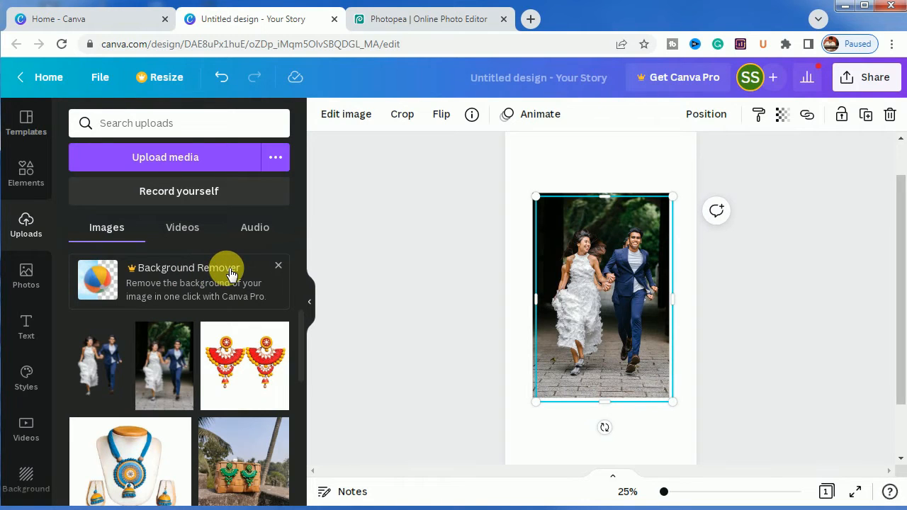
Step: Switch to Photopea to look at the online photo editor, and return to the Canva design
left_click(404, 18)
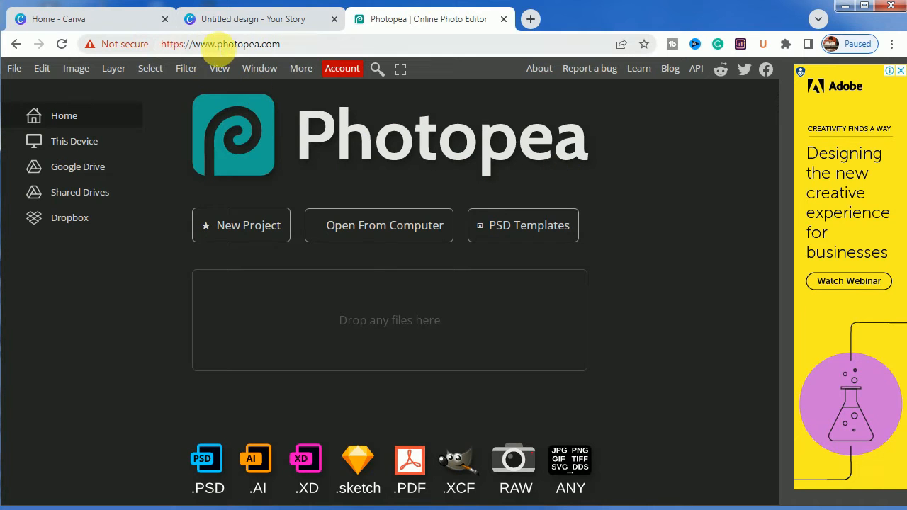
left_click(271, 22)
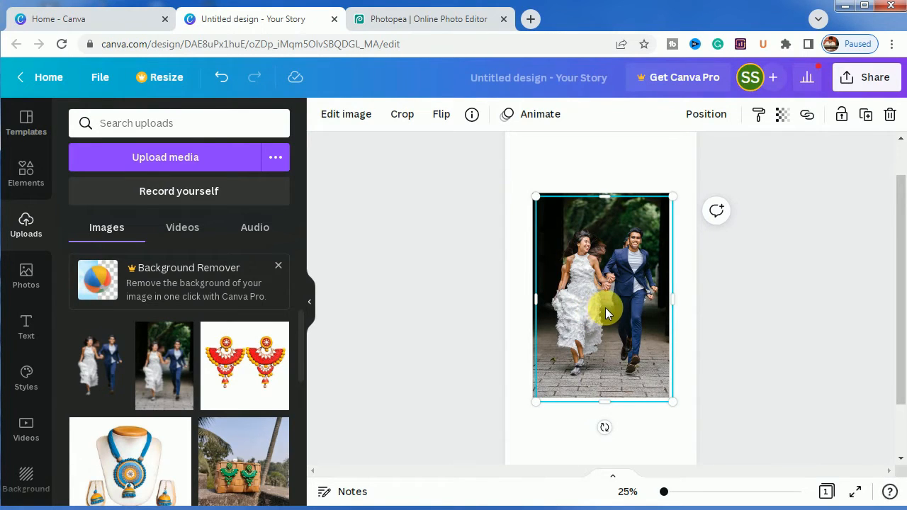
Step: Align the transparent cut-out exactly over the couple in the photo and enlarge it slightly to match
left_click_drag(665, 492, 673, 491)
left_click_drag(647, 323, 635, 342)
scroll(635, 344, "down", 4)
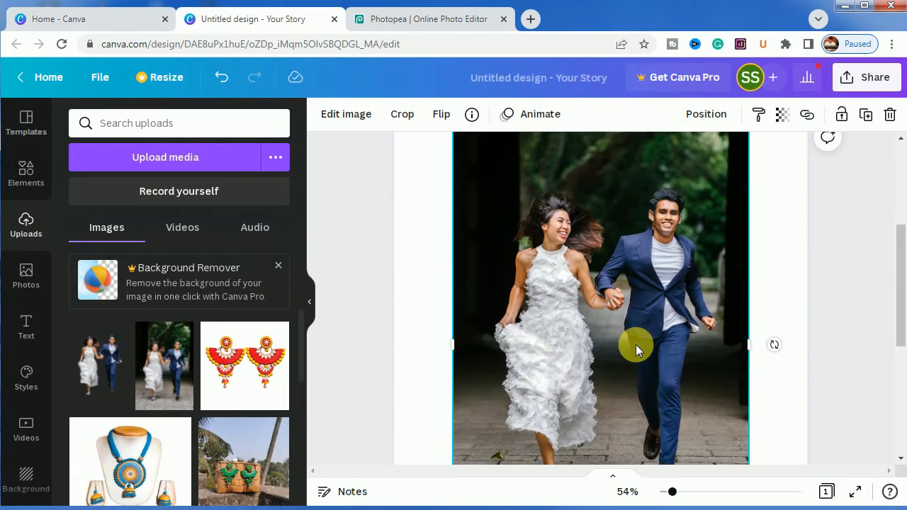
scroll(472, 230, "up", 2)
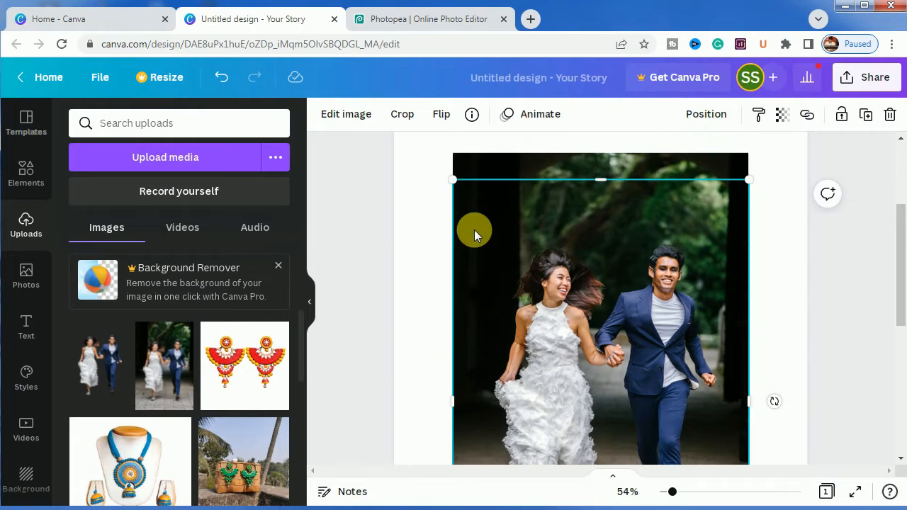
left_click_drag(457, 191, 456, 192)
mouse_move(624, 330)
left_mouse_down()
mouse_move(614, 334)
mouse_move(625, 333)
mouse_move(619, 325)
left_mouse_up()
scroll(618, 323, "down", 2)
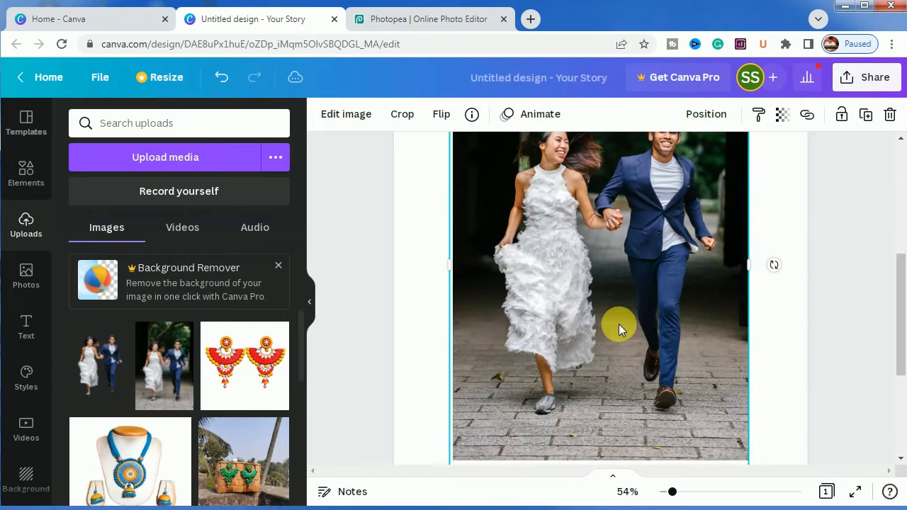
scroll(620, 321, "up", 2)
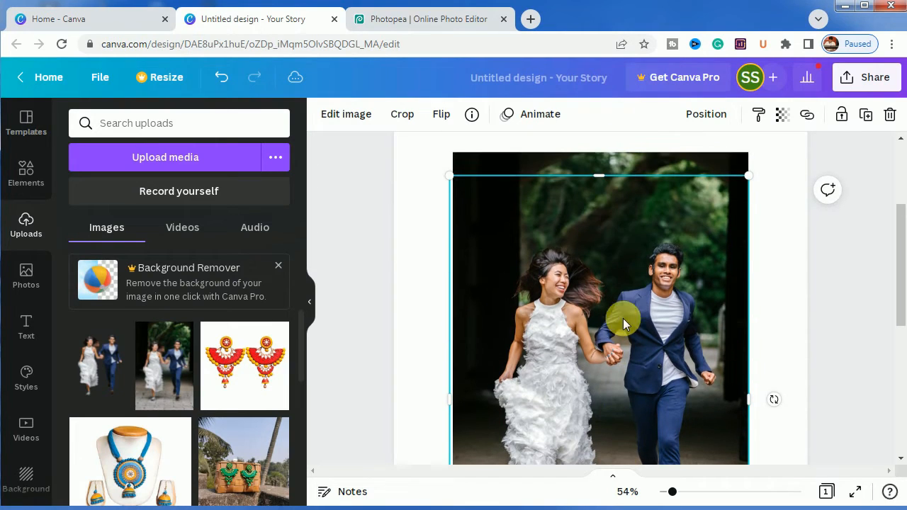
Step: Crop the empty area off the cut-out's upper edge, keeping the couple's heads intact
left_click_drag(598, 185, 611, 216)
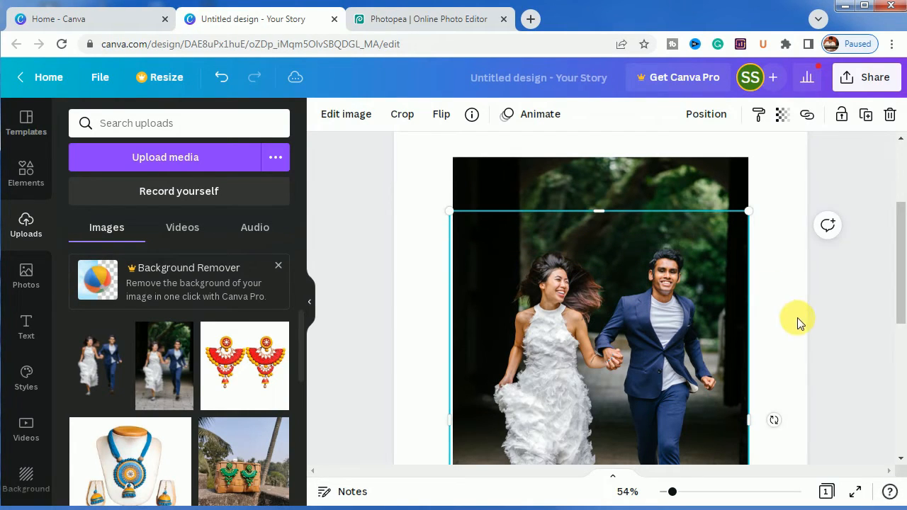
scroll(784, 326, "down", 2)
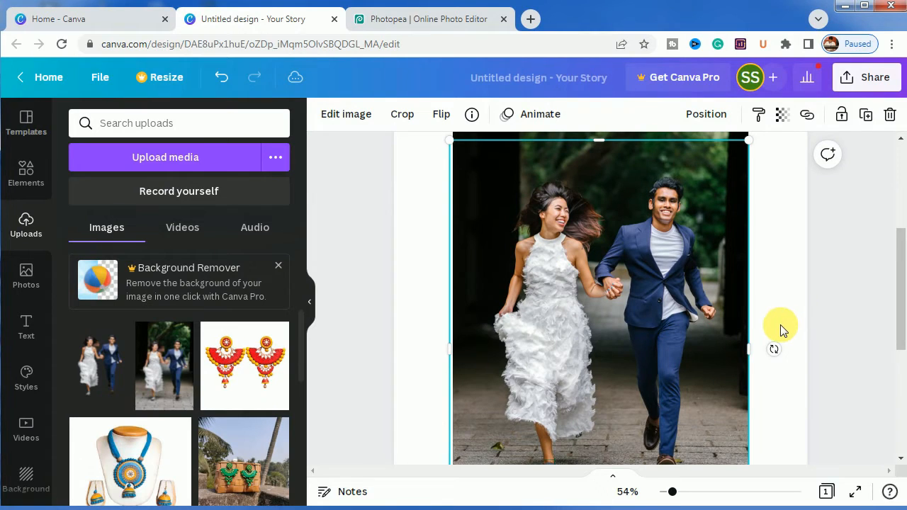
scroll(784, 329, "down", 2)
scroll(780, 328, "up", 2)
scroll(780, 329, "up", 2)
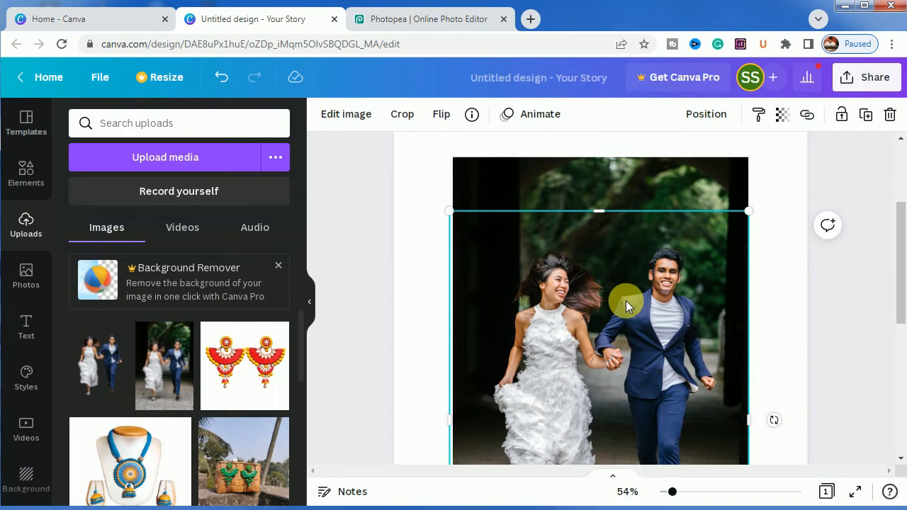
Step: Cut the transparent cut-out from the first page and paste it onto a newly added second page
key("Delete")
scroll(813, 397, "down", 1)
scroll(813, 397, "down", 8)
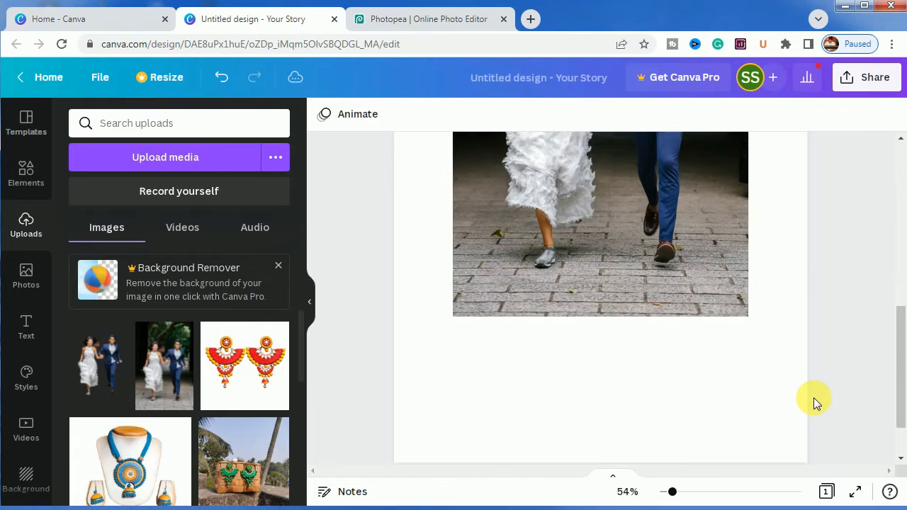
left_click(648, 431)
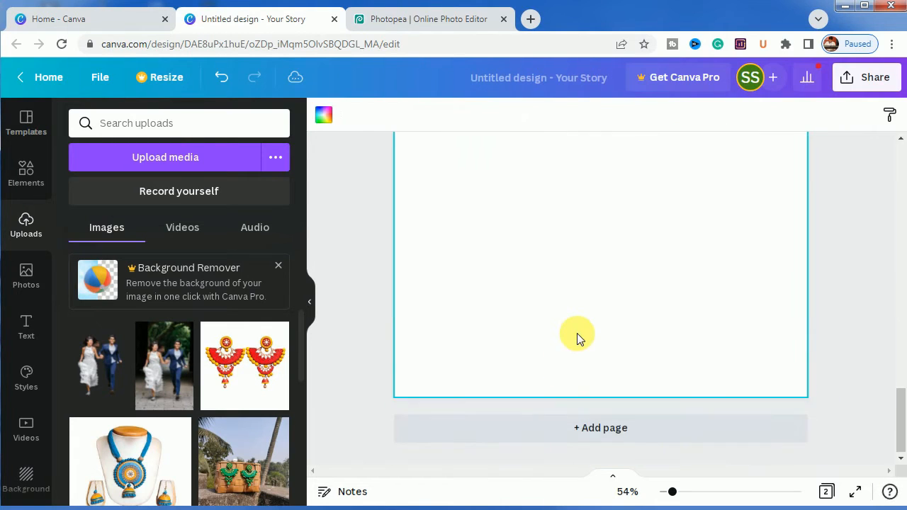
key("ctrl+v")
scroll(583, 347, "up", 5)
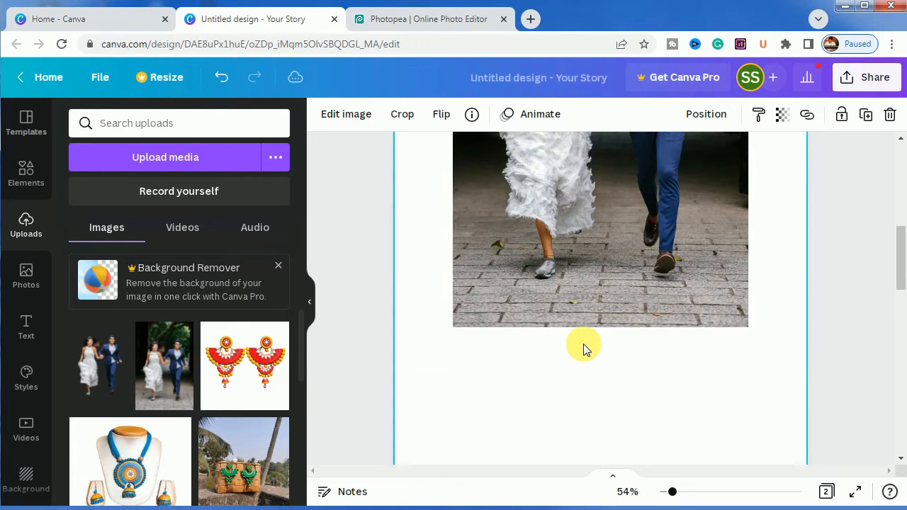
scroll(583, 347, "up", 3)
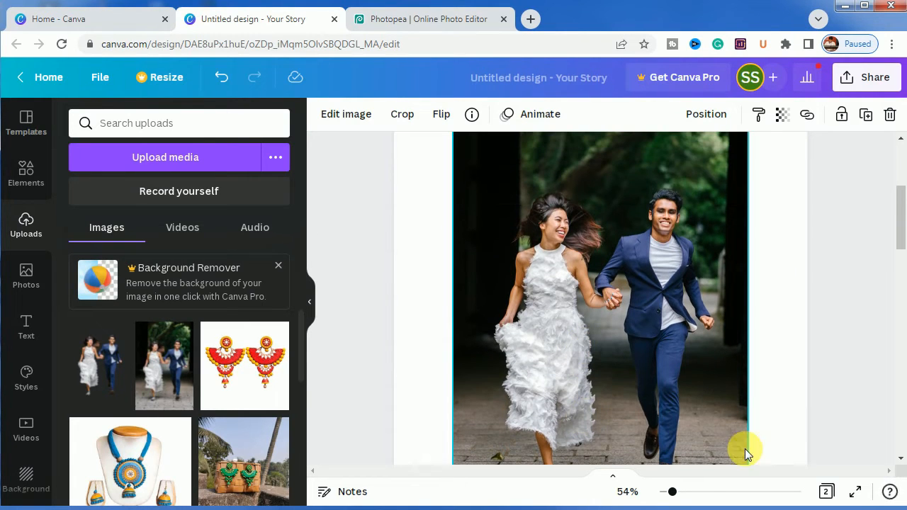
Step: Crop the couple photo on the first page to a thin horizontal strip across their upper bodies
left_click_drag(671, 491, 666, 492)
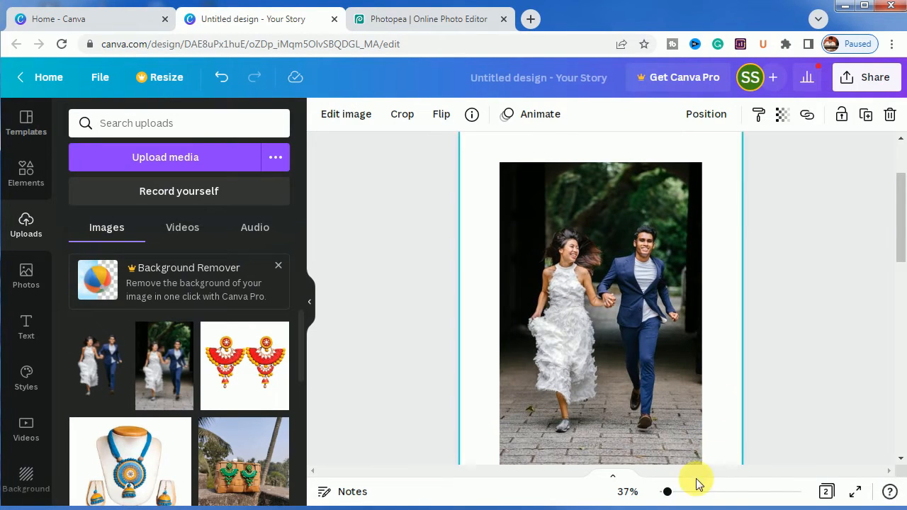
left_click(635, 205)
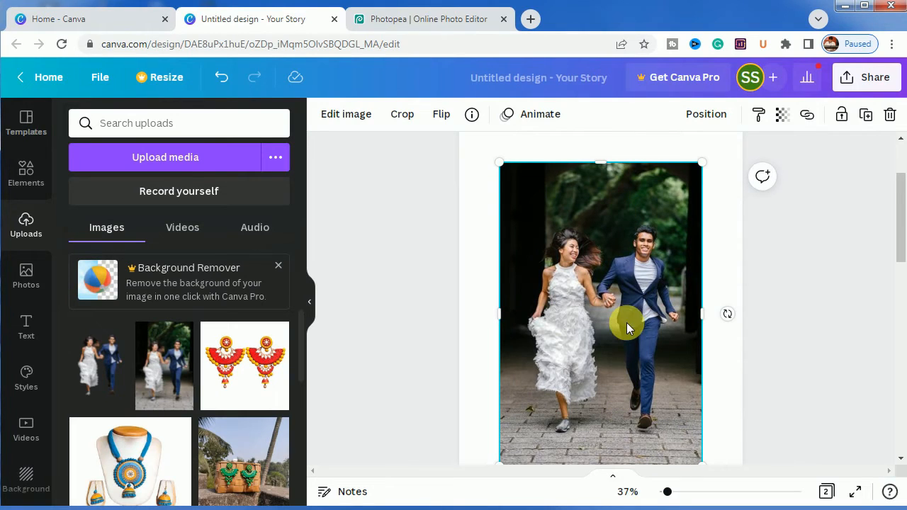
scroll(624, 329, "down", 2)
scroll(621, 331, "up", 2)
left_click_drag(666, 491, 672, 496)
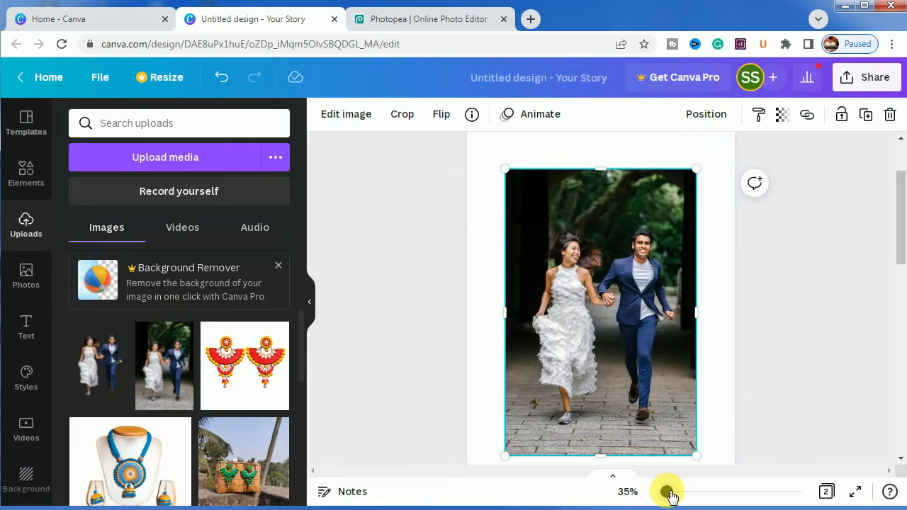
left_click_drag(612, 461, 623, 303)
left_click_drag(599, 170, 614, 254)
left_click_drag(610, 311, 611, 311)
Step: Duplicate the photo strip over the original and crop the copy to the section just below, slightly overlapping the first strip
left_click(865, 114)
left_click_drag(669, 267, 664, 262)
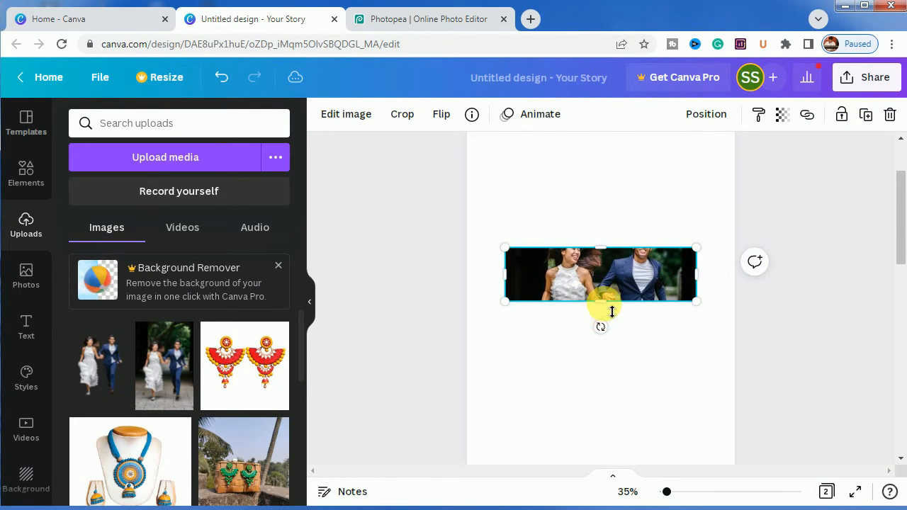
left_click_drag(609, 309, 605, 358)
left_click_drag(601, 252, 607, 321)
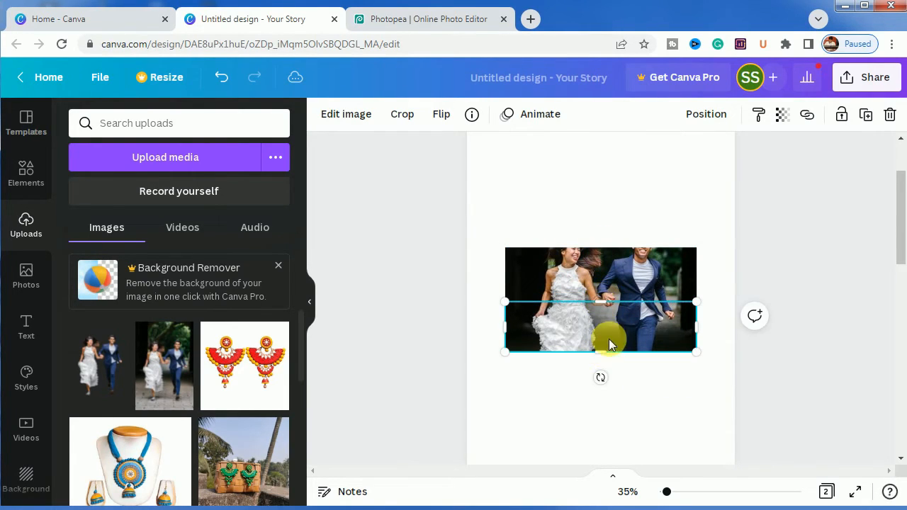
left_click_drag(610, 362, 610, 364)
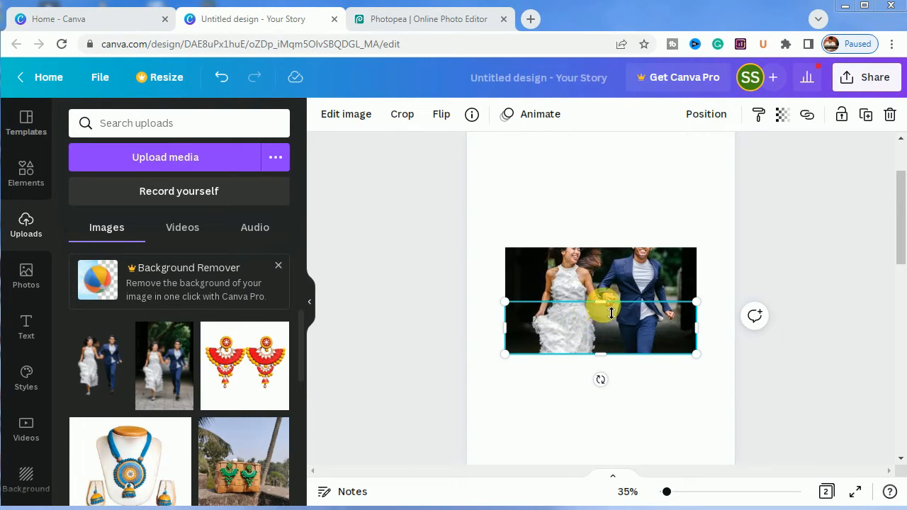
mouse_move(600, 302)
left_mouse_down()
mouse_move(613, 311)
mouse_move(612, 301)
mouse_move(604, 317)
left_mouse_up()
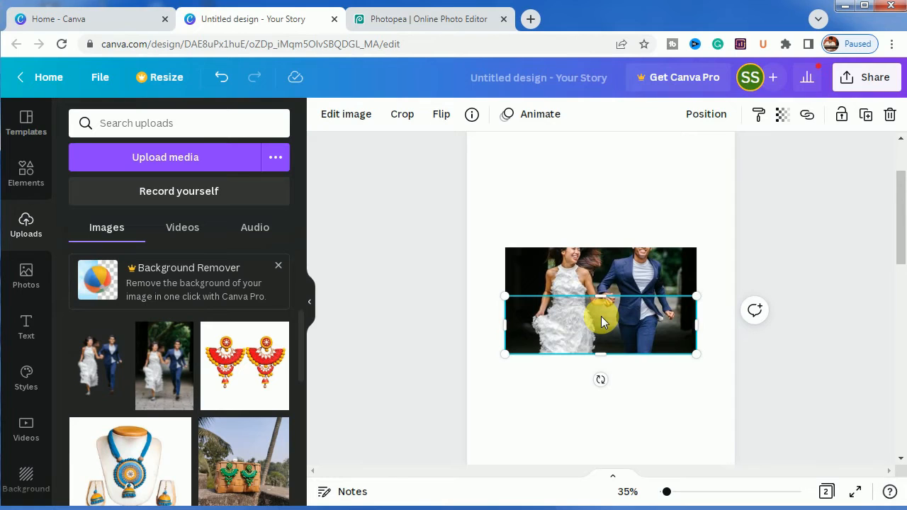
Step: Send the second photo strip behind the first one
right_click(600, 316)
left_click(641, 257)
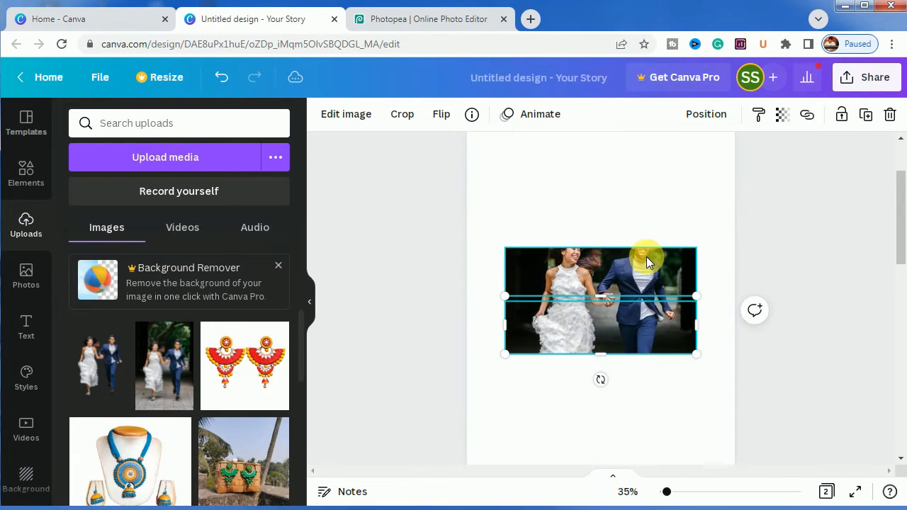
left_click(779, 351)
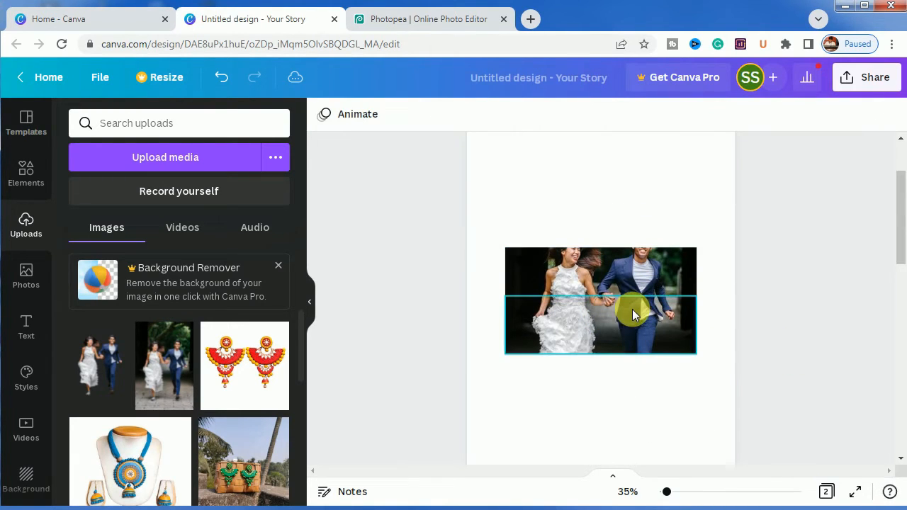
left_click(615, 325)
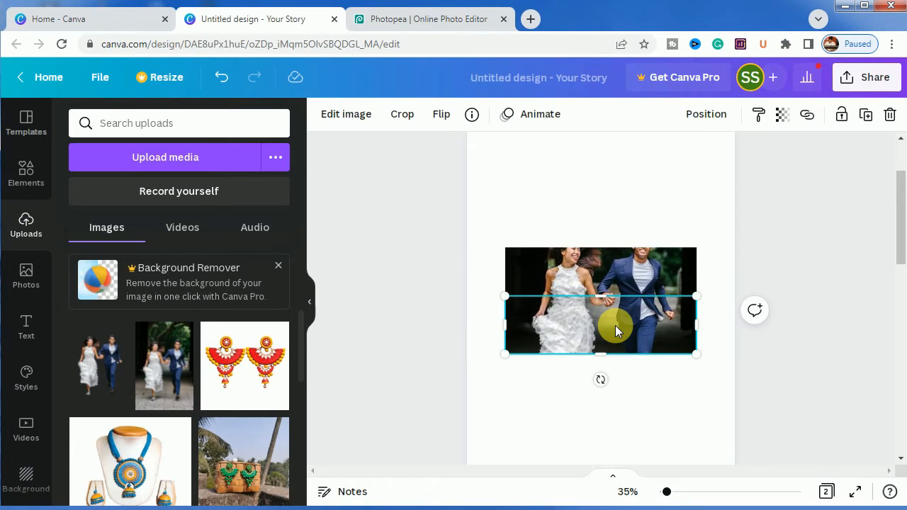
Step: Duplicate the second strip, crop the aligned copy to the section showing the couple's legs, and send it behind the other strips
left_click(865, 115)
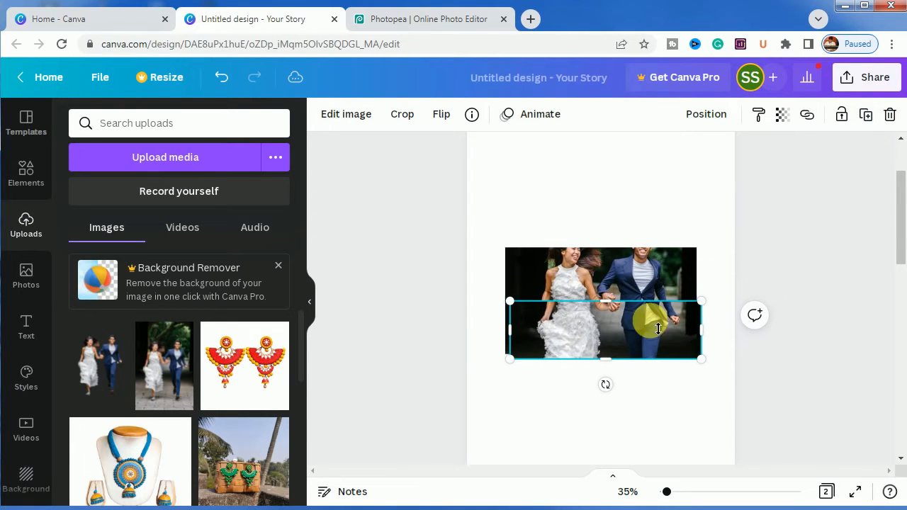
left_click_drag(653, 342, 613, 407)
left_click_drag(603, 303, 613, 367)
left_click_drag(613, 366, 612, 359)
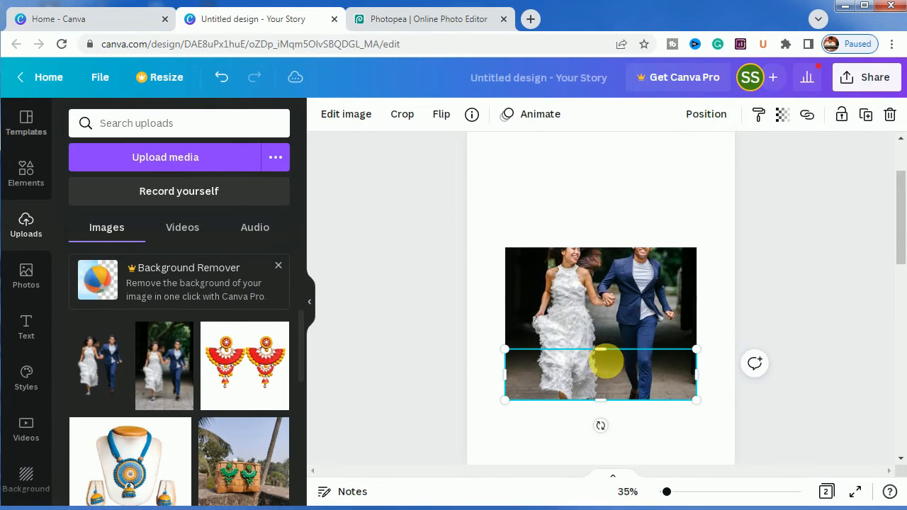
right_click(610, 362)
left_click(664, 256)
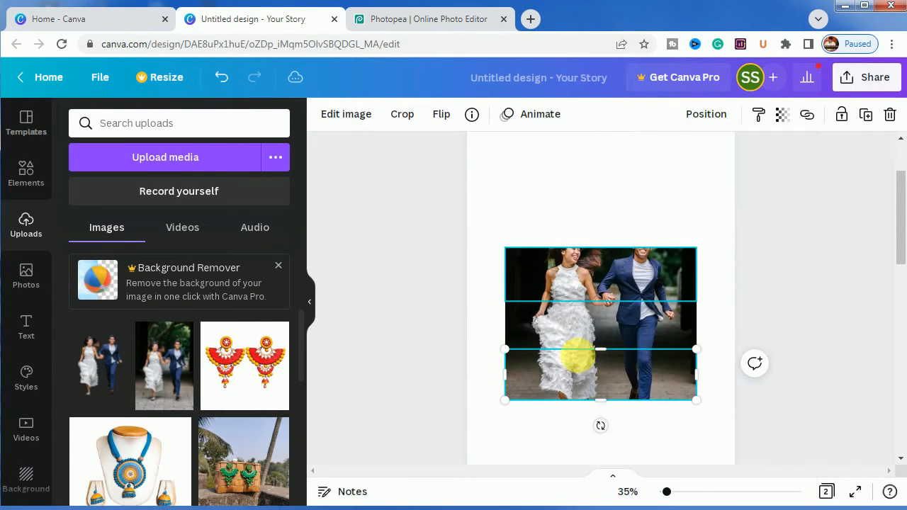
Step: Narrow the middle photo strip slightly on both sides, to a width of about 710
left_click_drag(510, 385, 533, 329)
left_click_drag(703, 332, 699, 332)
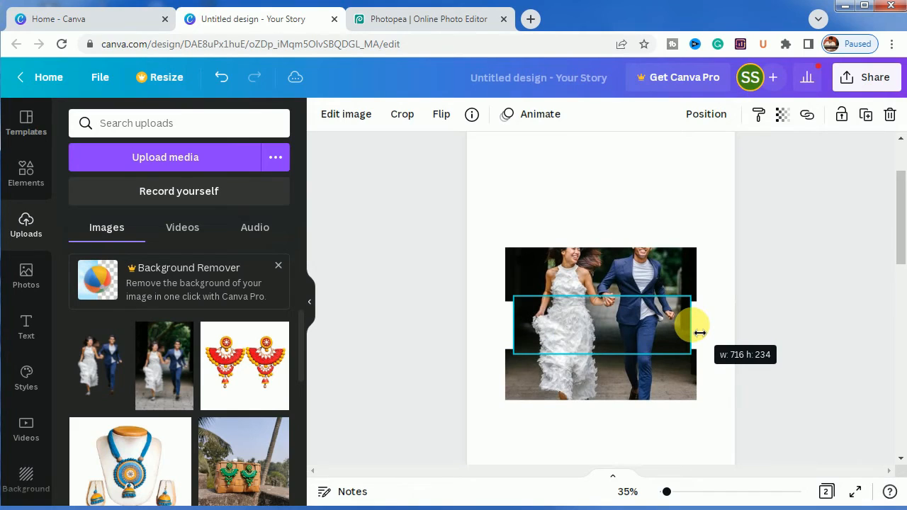
left_click_drag(698, 333, 686, 382)
Step: Narrow the lowest photo strip on both sides to a width of about 618, making it narrower than the middle strip
left_click(673, 383)
left_click_drag(507, 383, 527, 381)
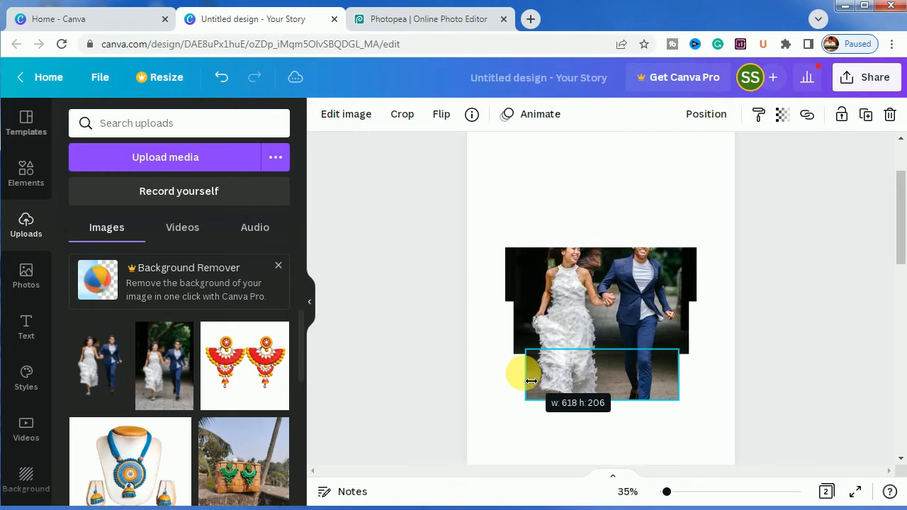
left_click_drag(531, 381, 531, 381)
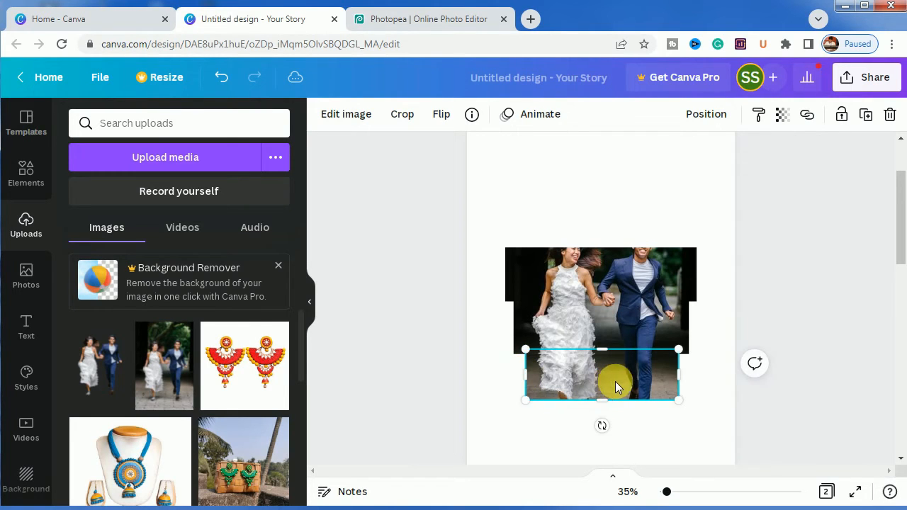
left_click(818, 399)
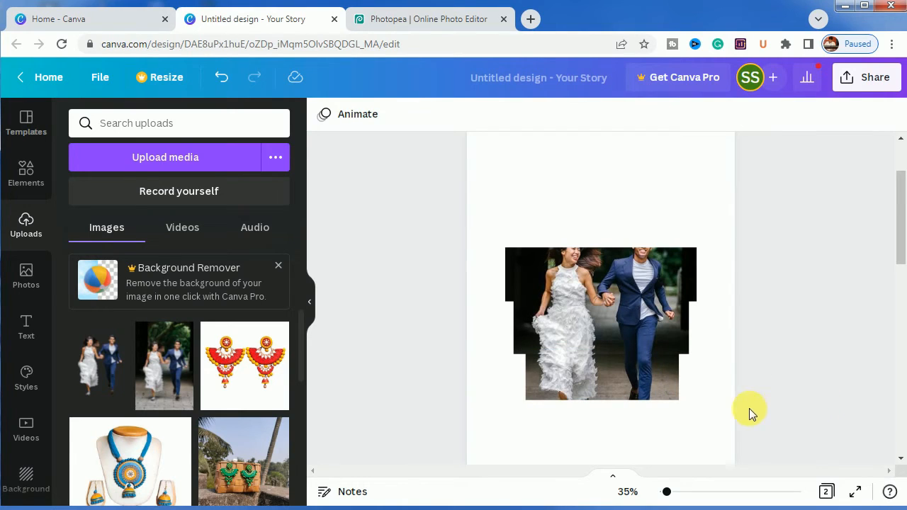
Step: Set the background of the page with the photo strips to the custom blue #4F74BF
left_click(704, 400)
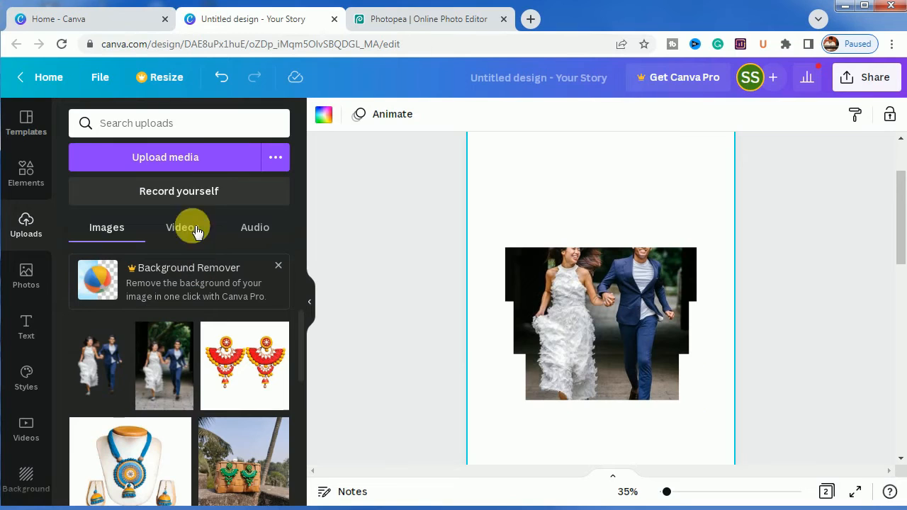
left_click(333, 120)
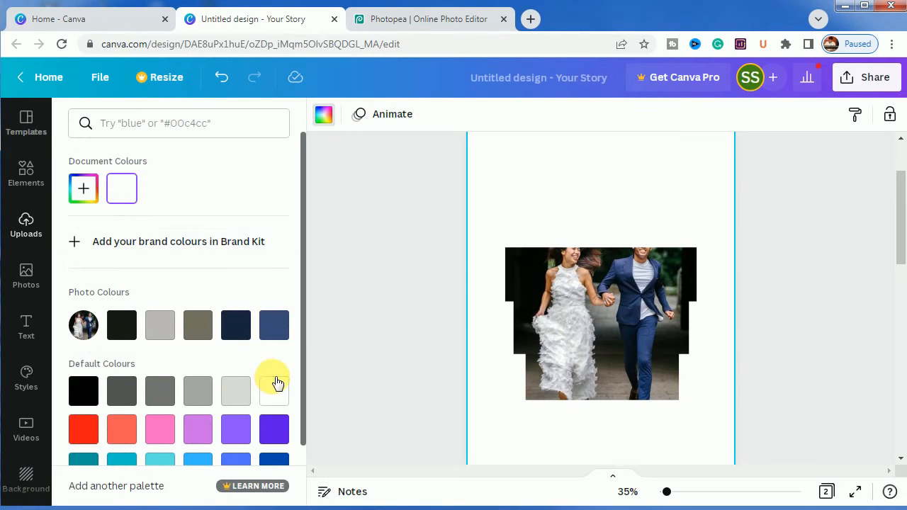
left_click(236, 326)
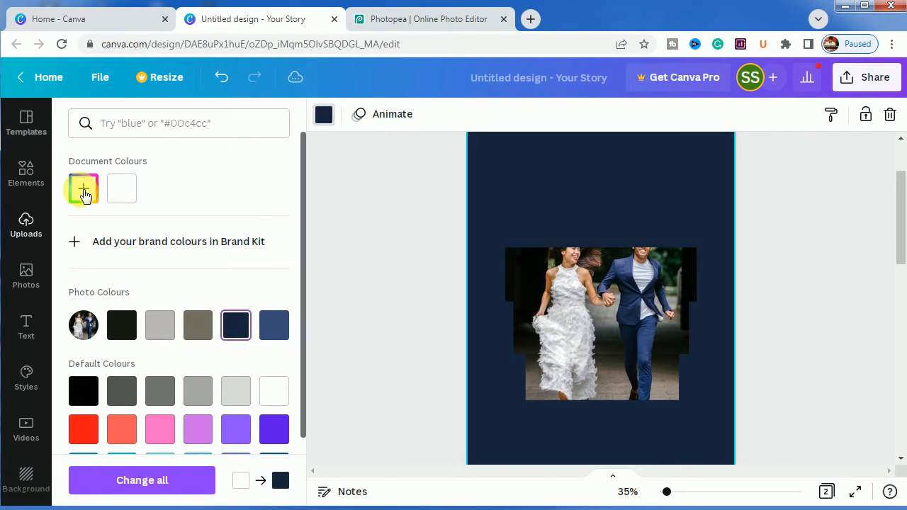
left_click(82, 189)
left_click_drag(196, 279, 191, 240)
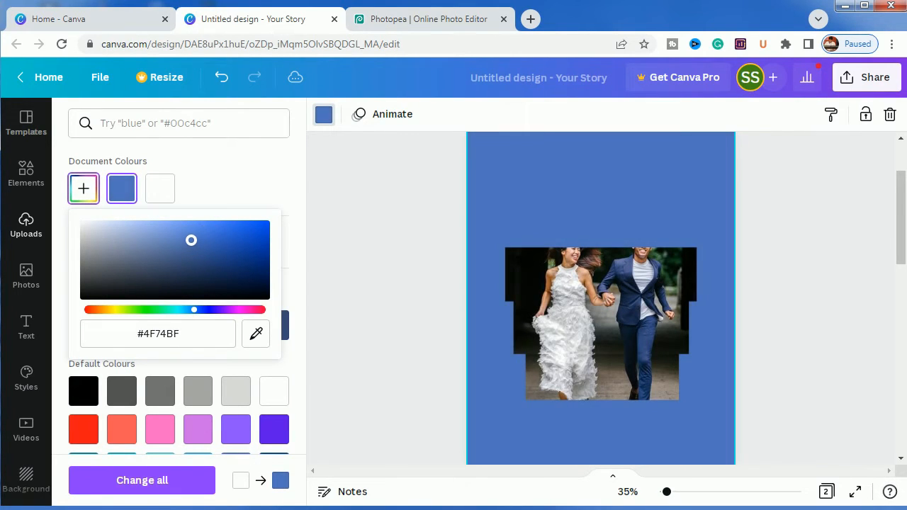
left_click(191, 240)
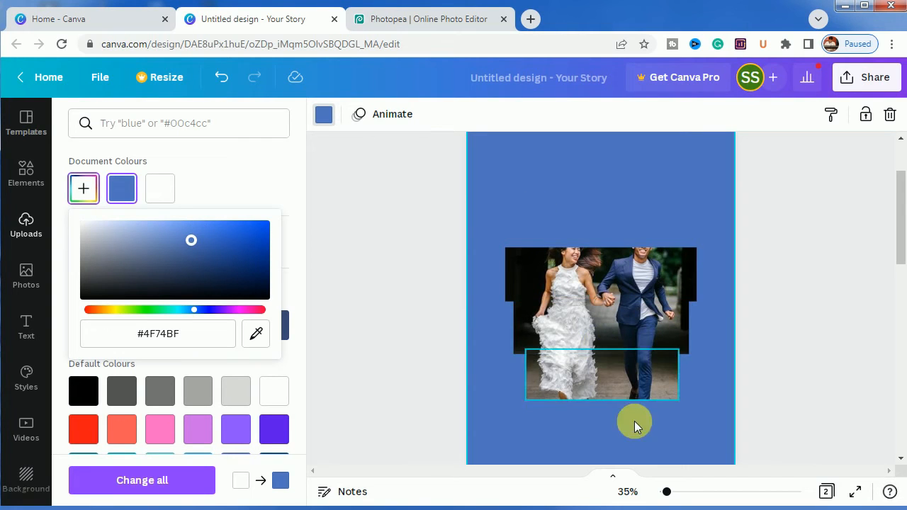
left_click(656, 430)
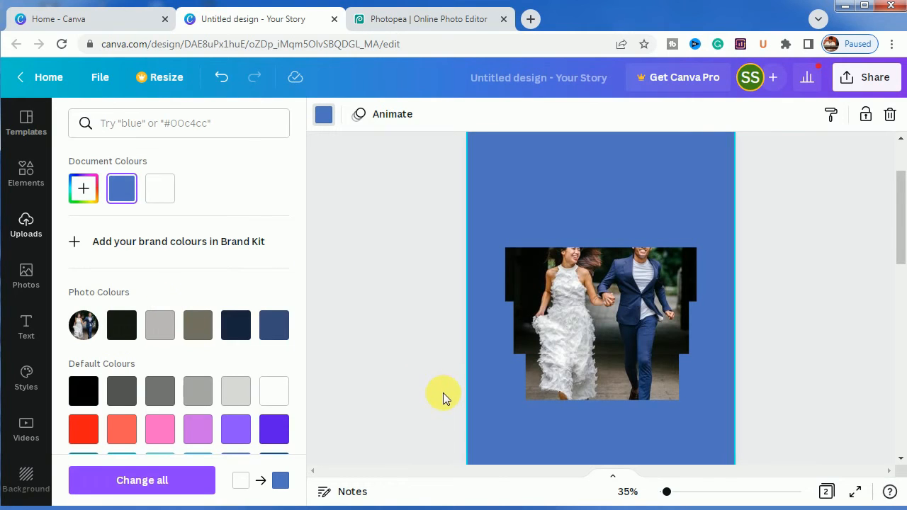
Step: Add a square shape over the photo strips, stretch it slightly wider than the top strip, and colour it white
mouse_move(898, 255)
left_mouse_down()
mouse_move(903, 280)
mouse_move(903, 264)
left_mouse_up()
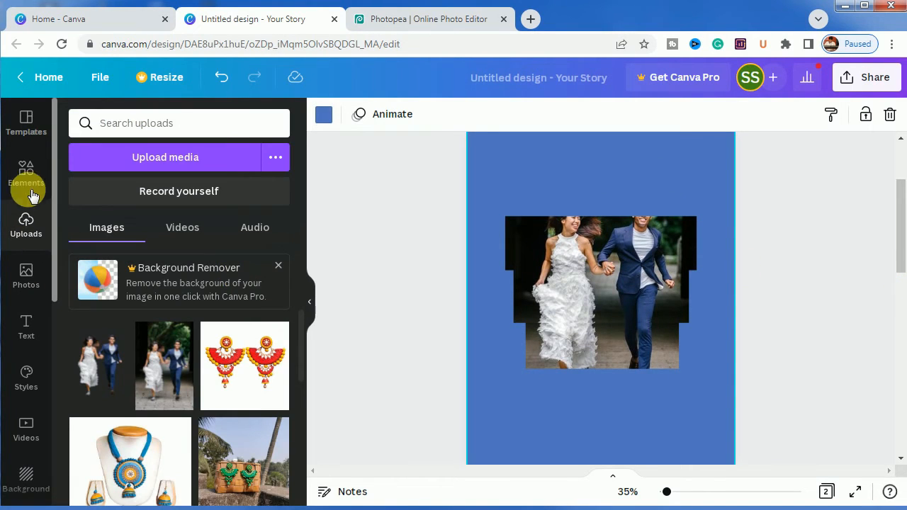
left_click(26, 182)
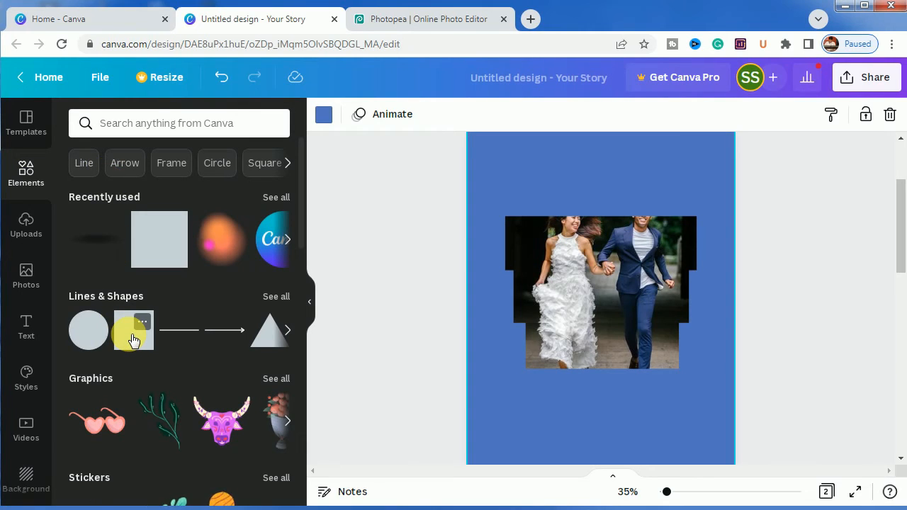
left_click(134, 340)
left_click_drag(583, 290, 556, 294)
left_click_drag(646, 282, 712, 282)
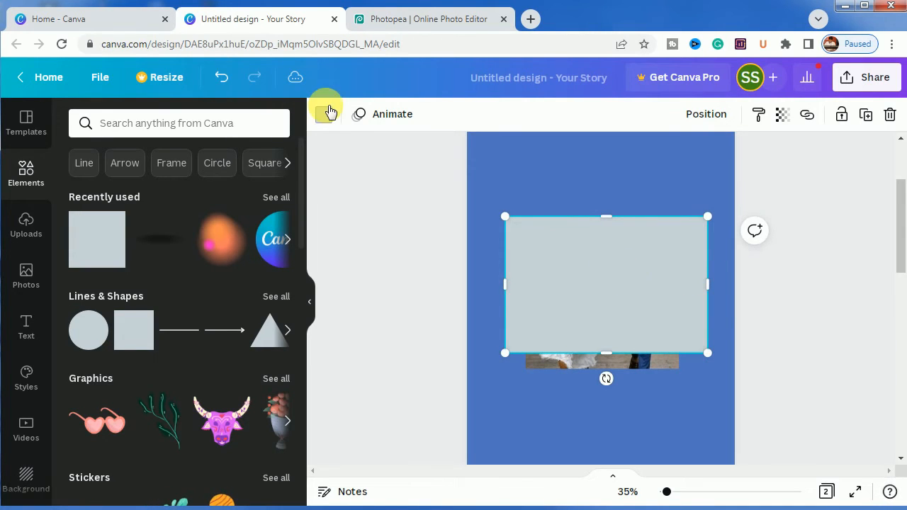
left_click(274, 391)
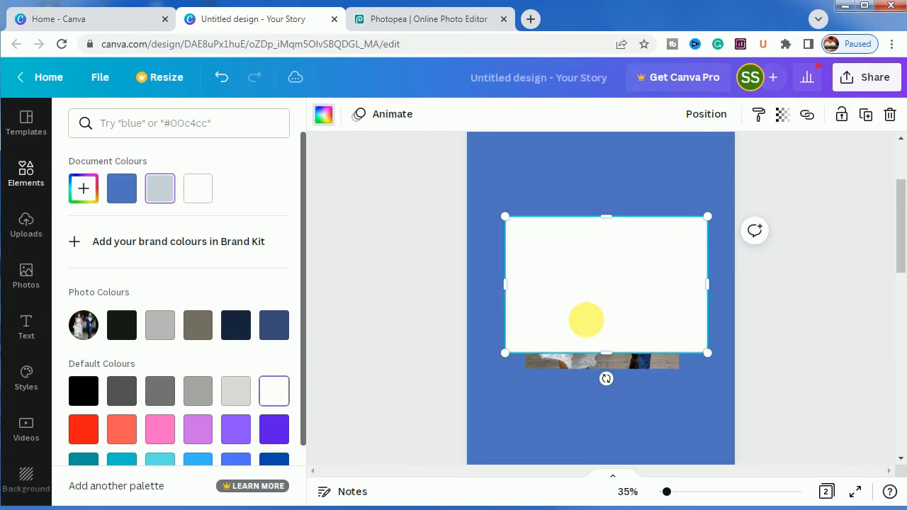
Step: Resize the white rectangle to about 836 by 242 around the top photo strip and send it to the back
left_click_drag(606, 361, 628, 280)
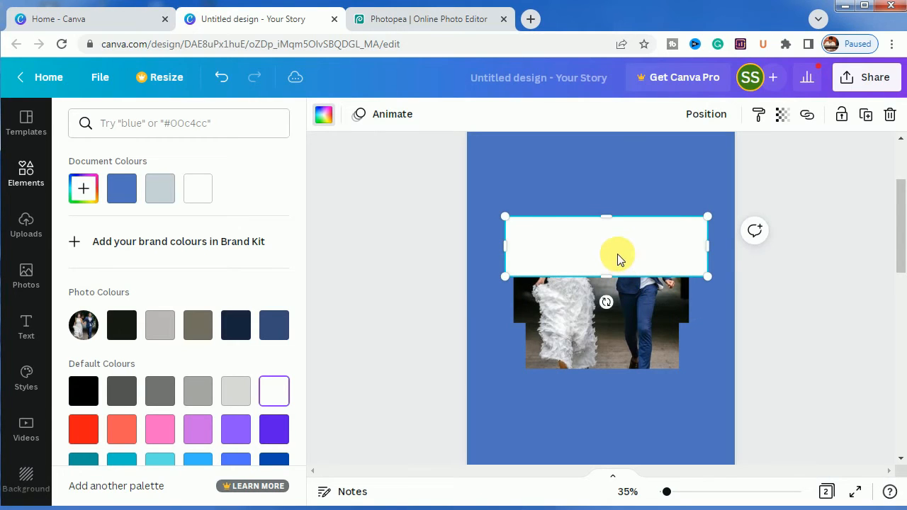
mouse_move(511, 251)
left_mouse_down()
mouse_move(501, 249)
mouse_move(510, 251)
left_mouse_up()
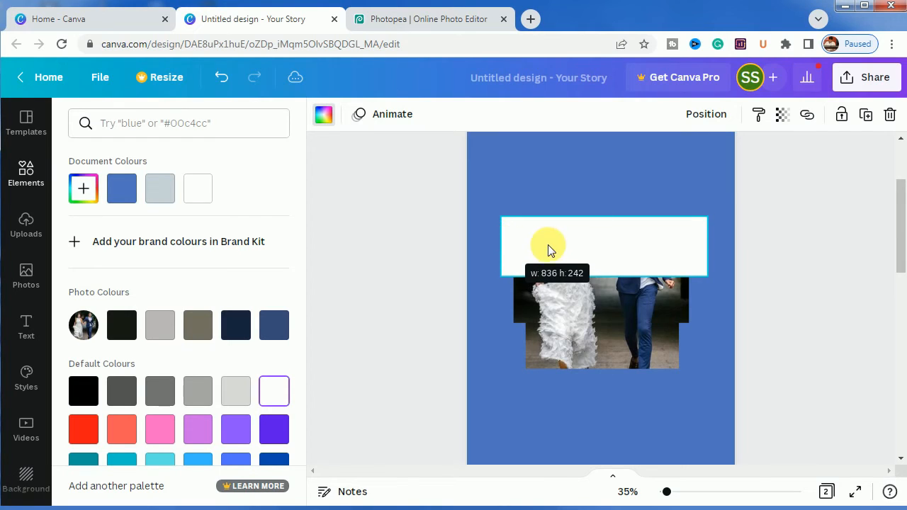
right_click(549, 245)
left_click(608, 374)
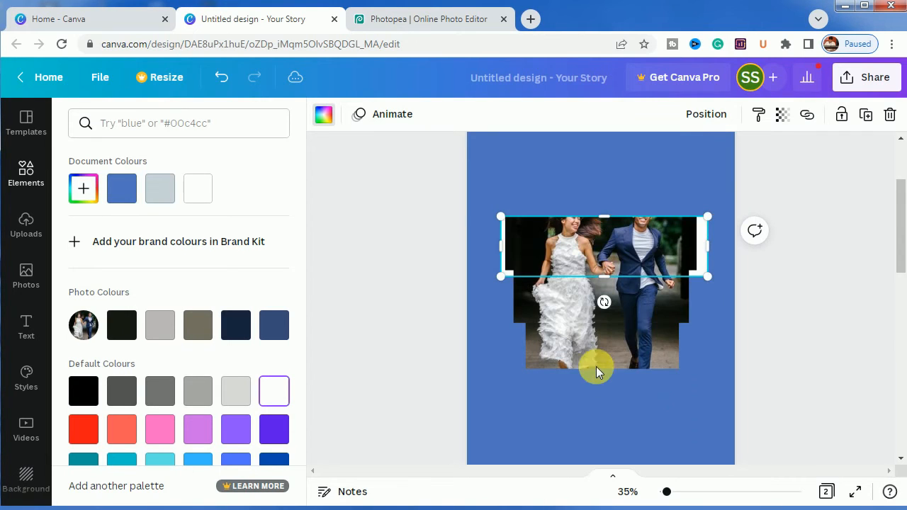
Step: Adjust the white rectangle to about 806 by 257 to form an even border around the top strip's sides and upper edge
left_click_drag(711, 257, 714, 262)
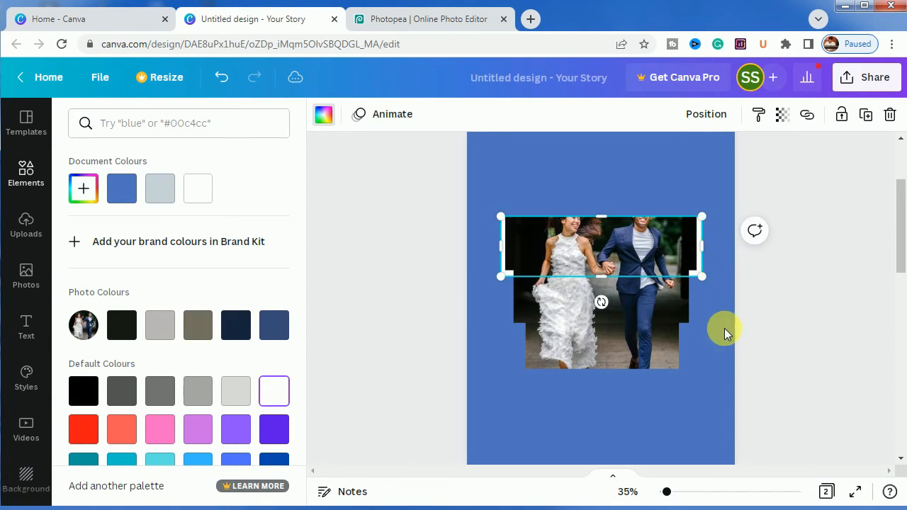
left_click_drag(667, 491, 669, 491)
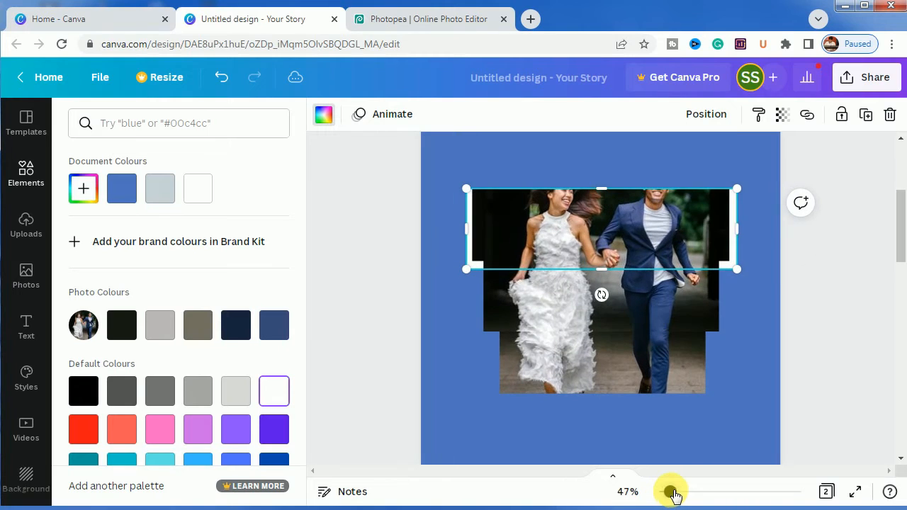
left_click_drag(739, 230, 739, 228)
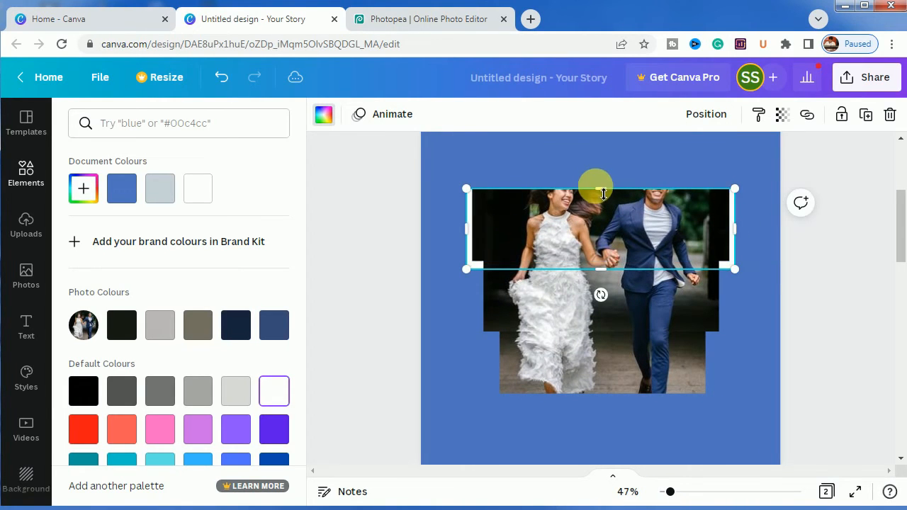
left_click_drag(606, 191, 600, 184)
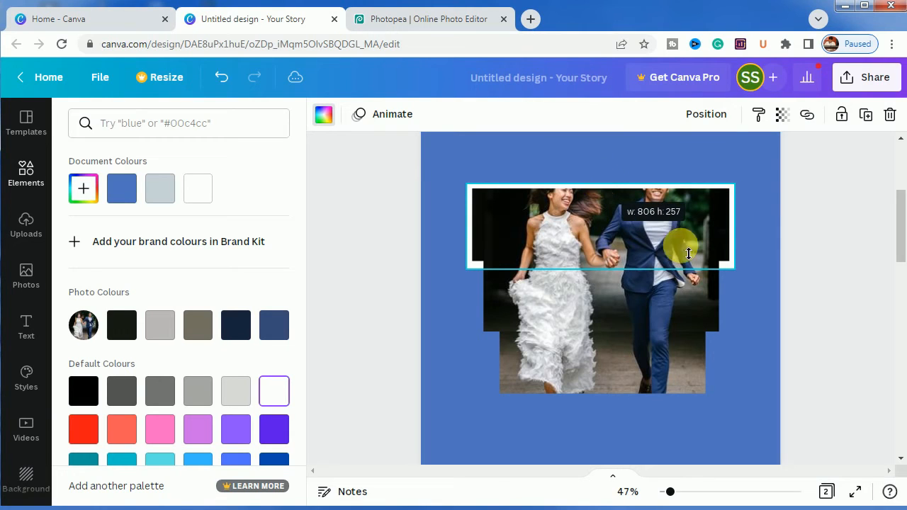
Step: Duplicate the white rectangle, send the copy behind the middle photo strip, and trim it to an even border around that strip
left_click(865, 115)
left_click_drag(630, 249, 631, 316)
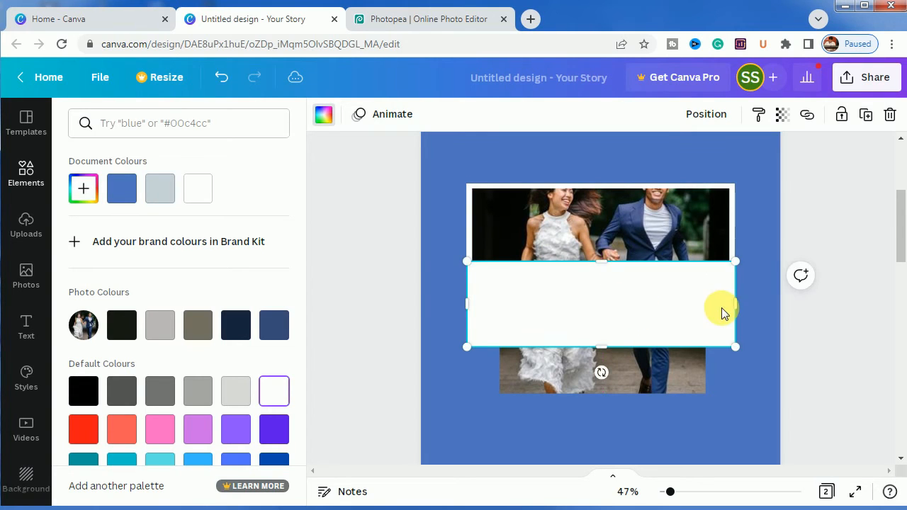
right_click(644, 305)
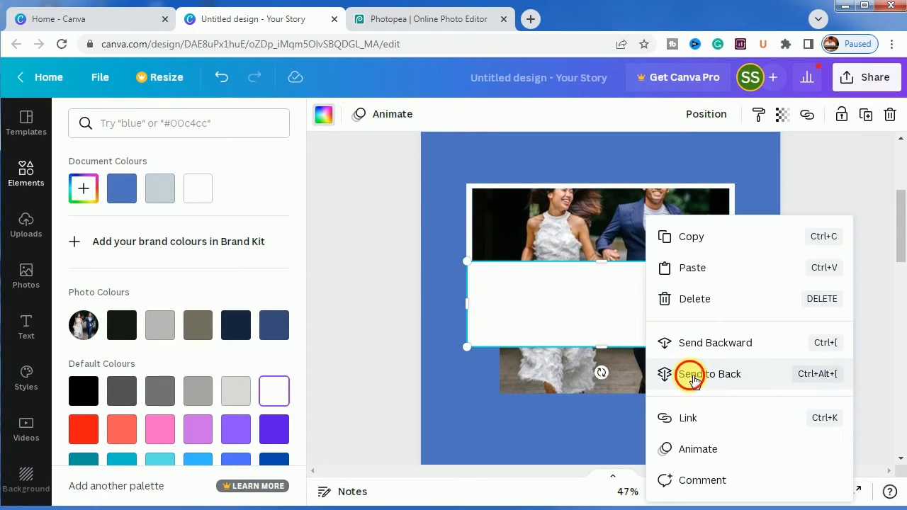
left_click(687, 373)
left_click_drag(734, 314, 735, 316)
left_click_drag(469, 301, 489, 309)
left_click_drag(601, 350, 601, 338)
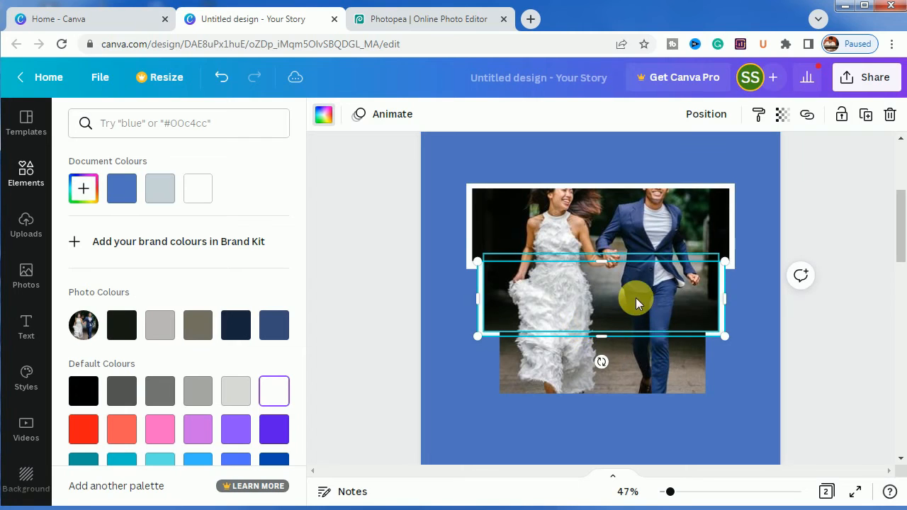
Step: Duplicate the middle strip's white rectangle, send the copy behind the lowest strip, and trim it to a matching thin border
left_click(865, 114)
left_click_drag(628, 381, 614, 371)
right_click(615, 371)
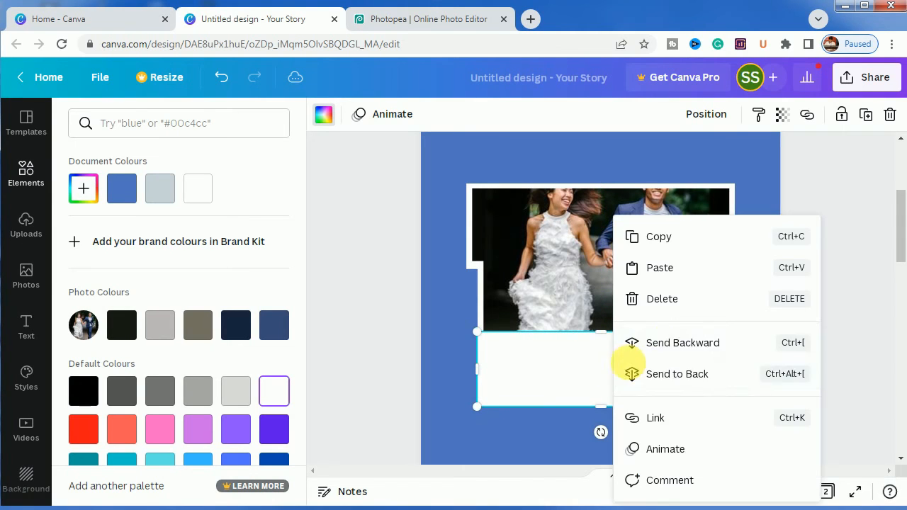
left_click(652, 376)
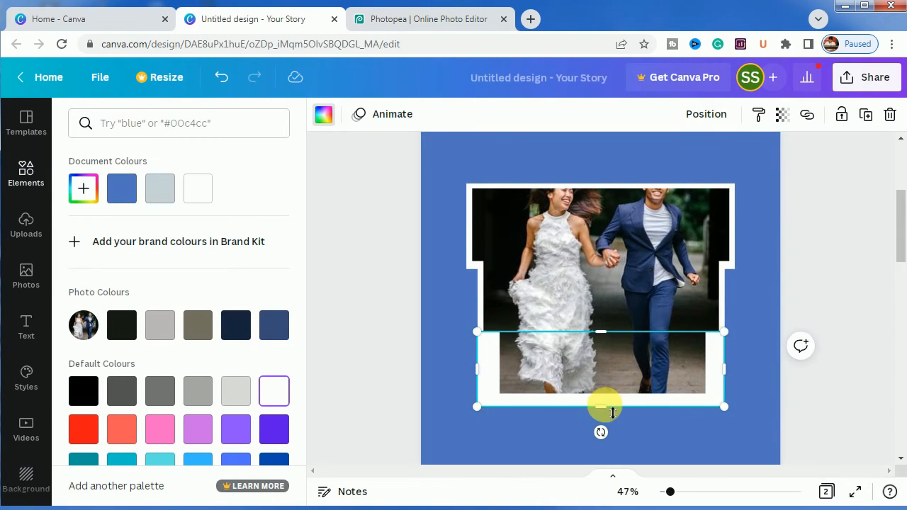
left_click_drag(611, 407, 664, 396)
left_click_drag(731, 375, 715, 376)
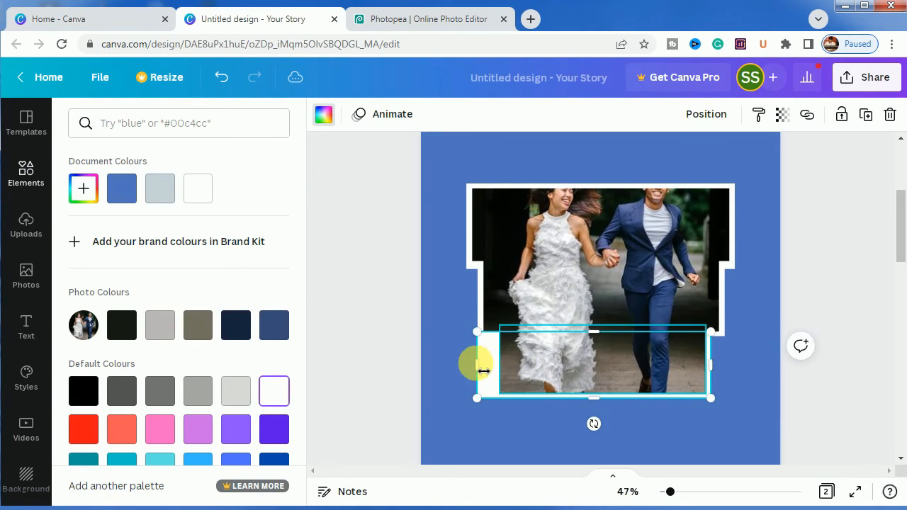
left_click_drag(496, 372, 501, 373)
left_click(833, 384)
left_click(833, 383)
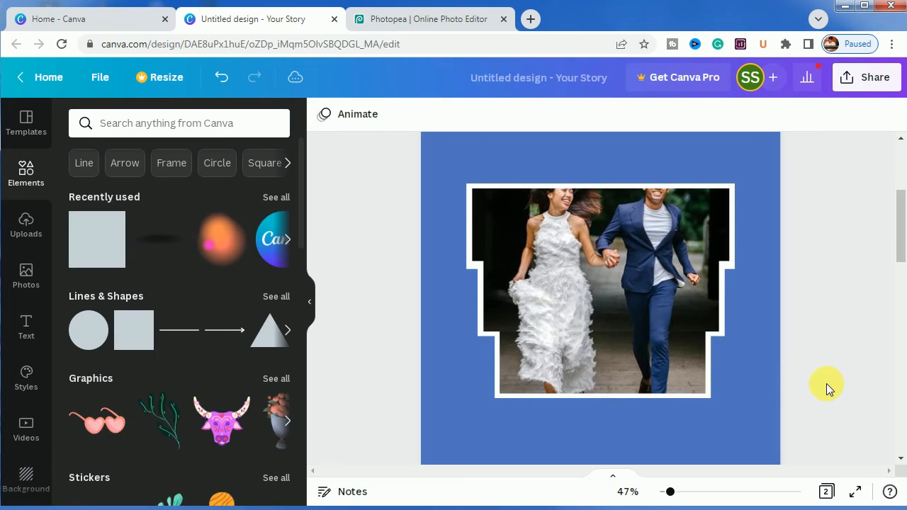
Step: Move the transparent couple cut-out from page 2 onto page 1, aligned over the couple in the photo strips
scroll(743, 383, "down", 2)
left_click(743, 383)
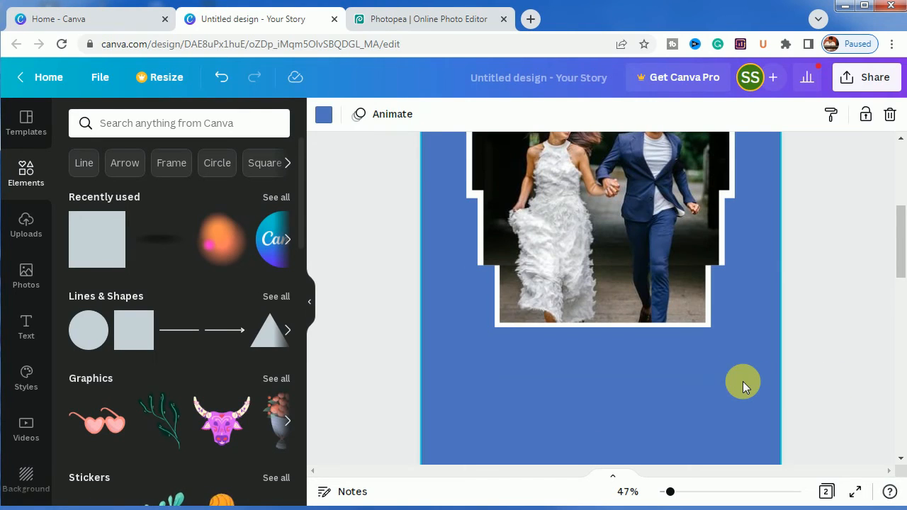
scroll(742, 382, "down", 5)
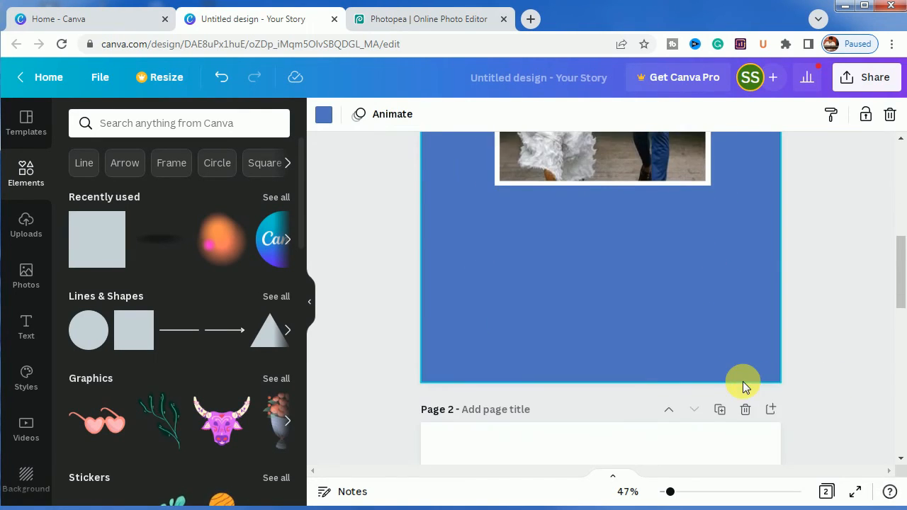
scroll(745, 386, "down", 5)
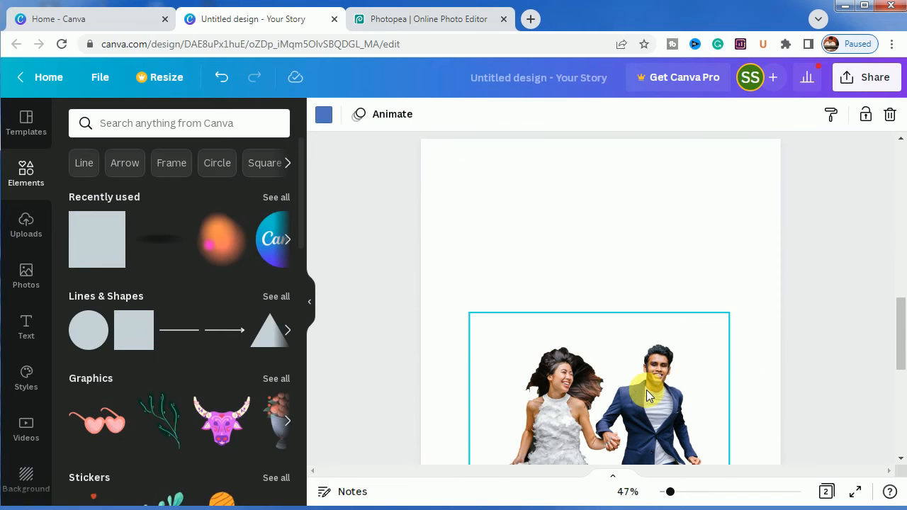
left_click(645, 390)
key("Delete")
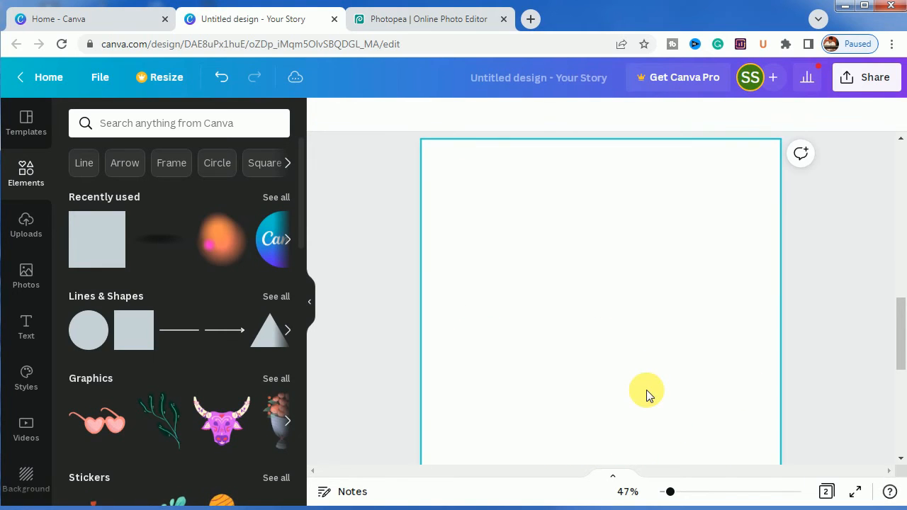
scroll(646, 389, "up", 6)
scroll(646, 390, "up", 6)
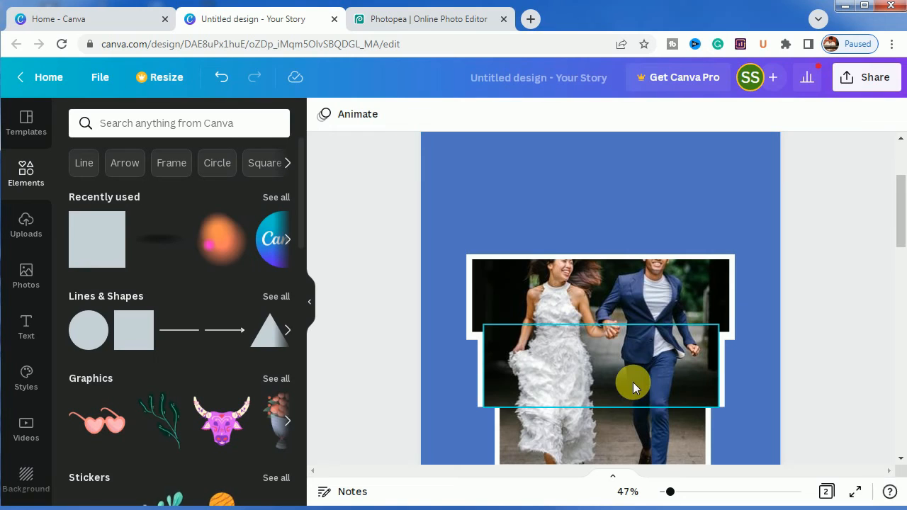
left_click(632, 223)
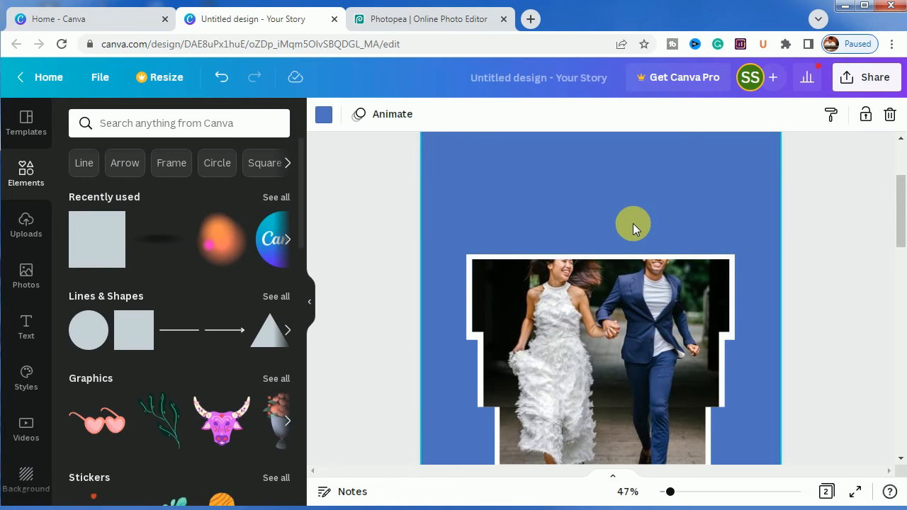
left_click(633, 224)
scroll(633, 223, "down", 2)
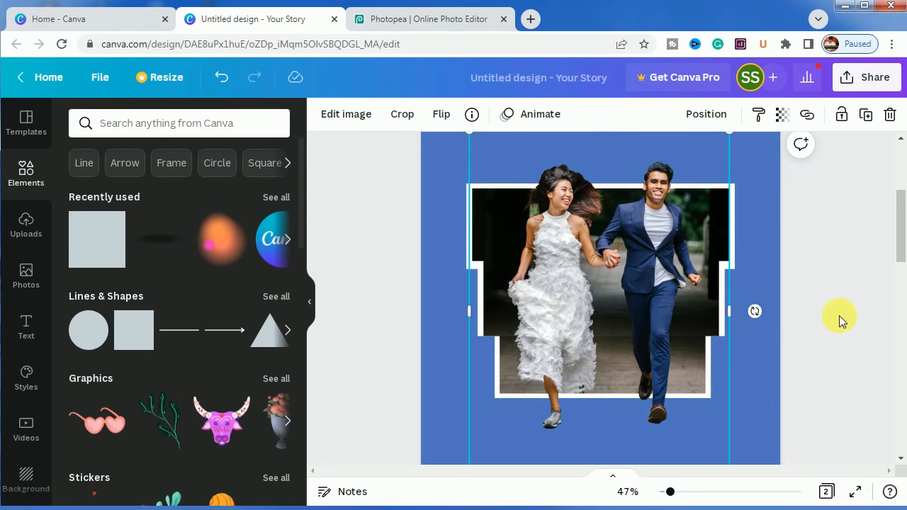
Step: Crop the couple cut-out's left side inward to expose the left border of the middle strip
left_click_drag(670, 493, 664, 493)
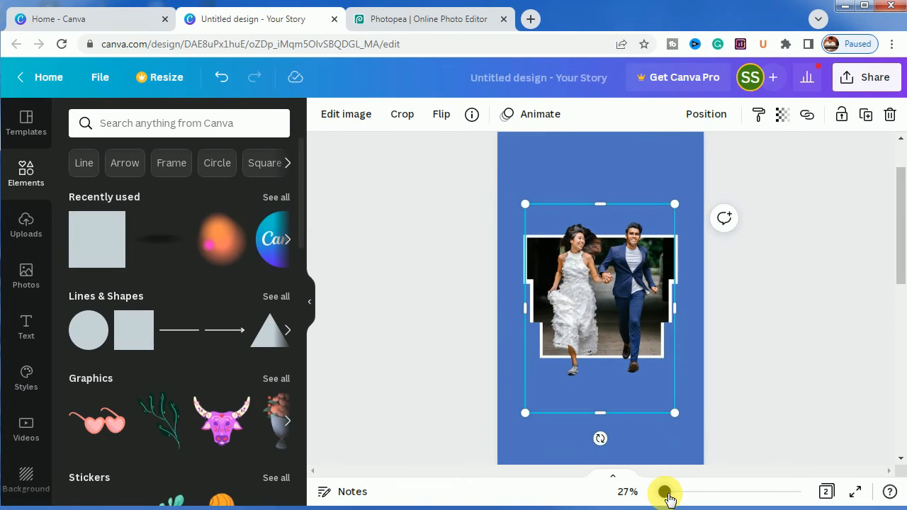
left_click(786, 419)
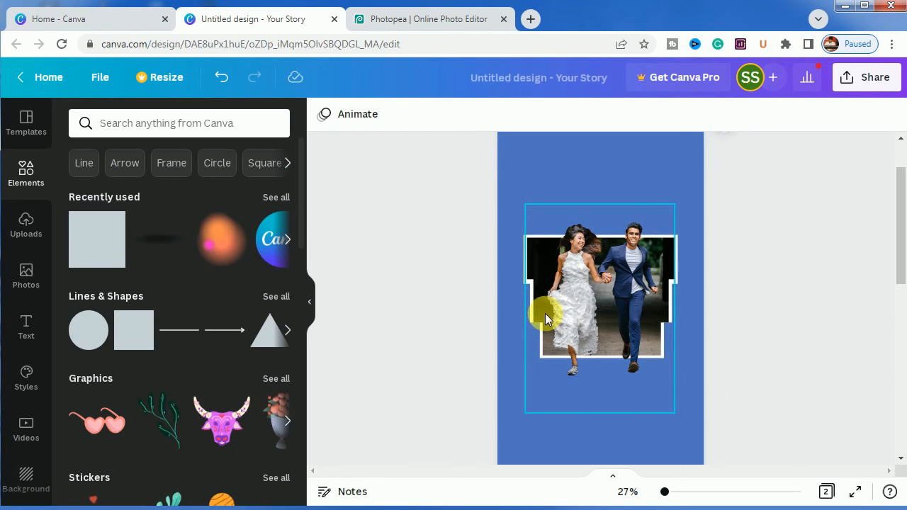
left_click_drag(664, 493, 669, 493)
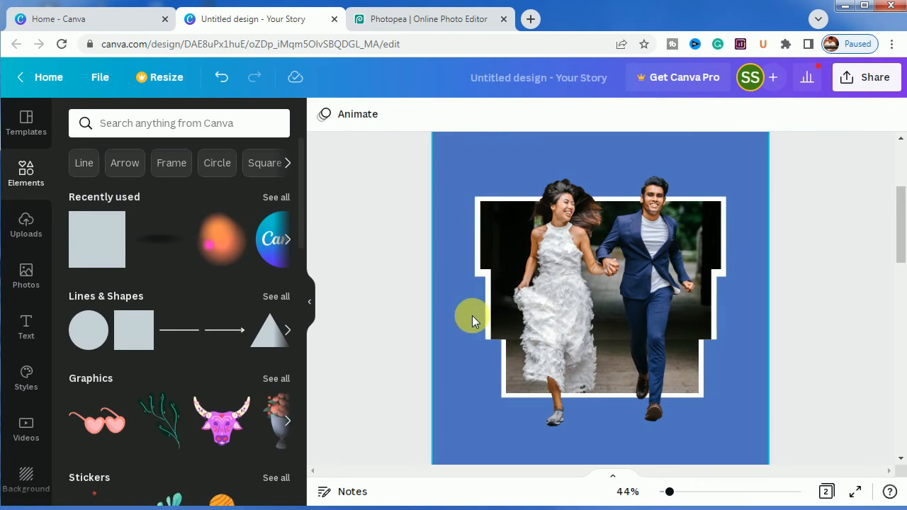
left_click(497, 316)
left_click_drag(477, 319, 507, 327)
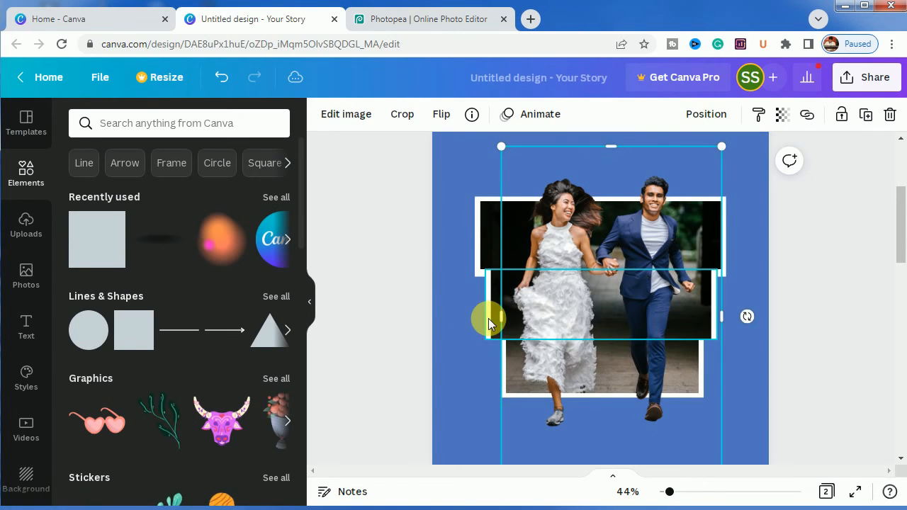
Step: Extend the middle strip's white rectangle slightly downward to form a thin border below that strip
left_click(488, 318)
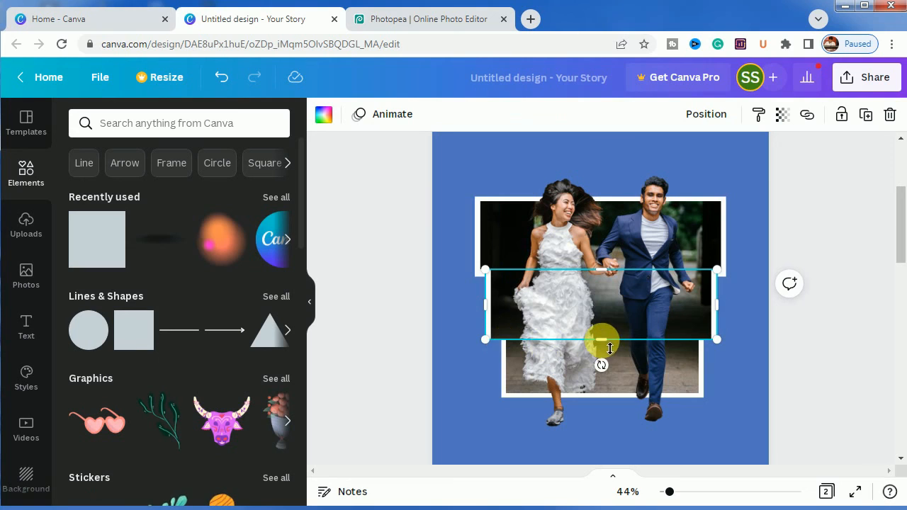
left_click_drag(609, 352, 604, 351)
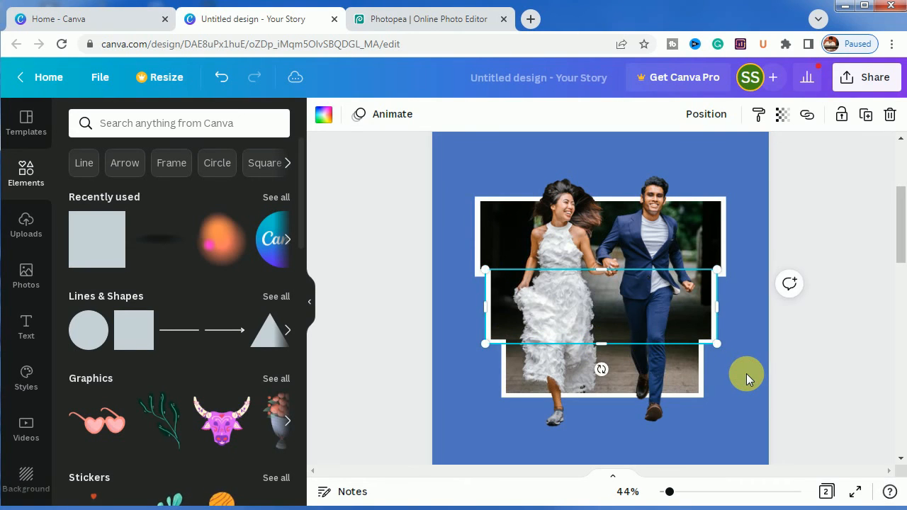
left_click(746, 373)
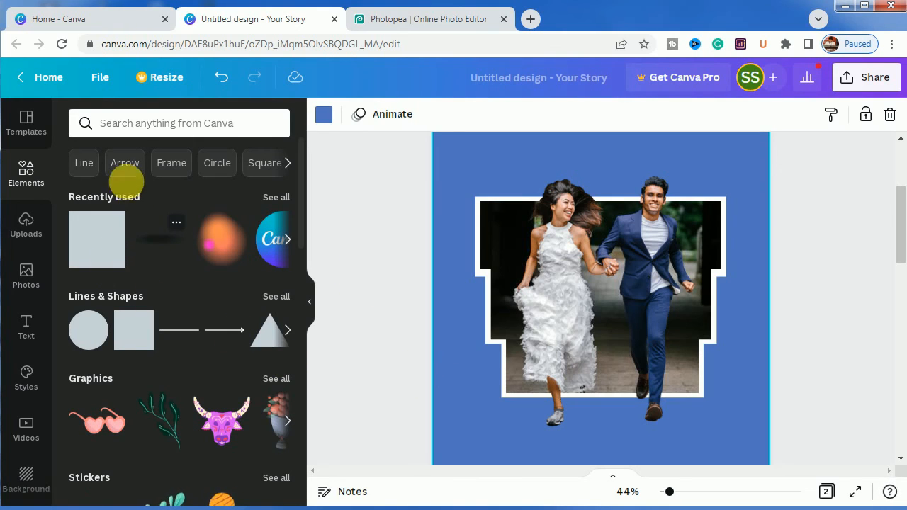
Step: Search the elements for "shadow", add the soft oval shadow, and place it at a small size just below the woman's foot
left_click(138, 126)
type("shadow")
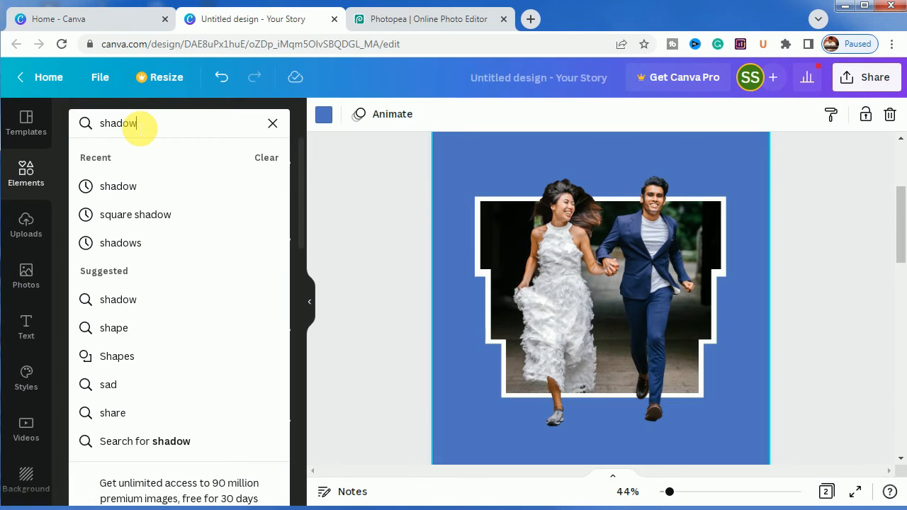
key("Return")
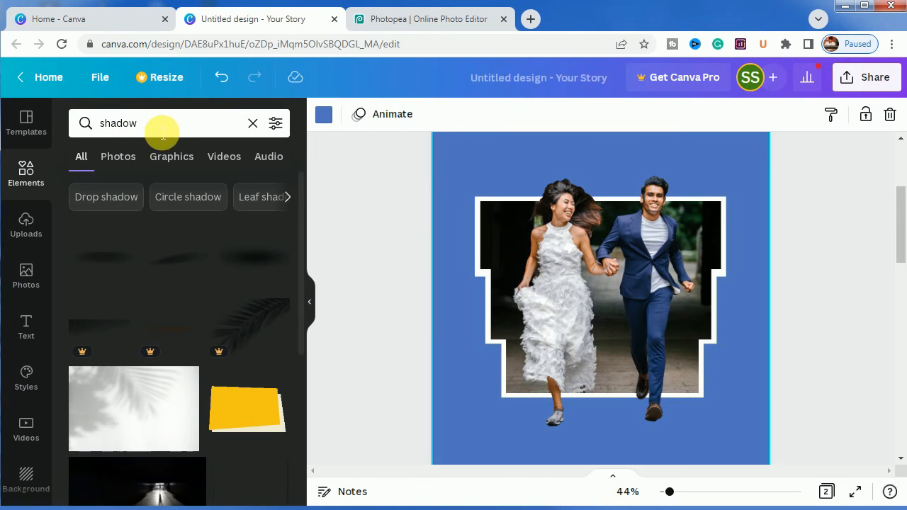
left_click(111, 259)
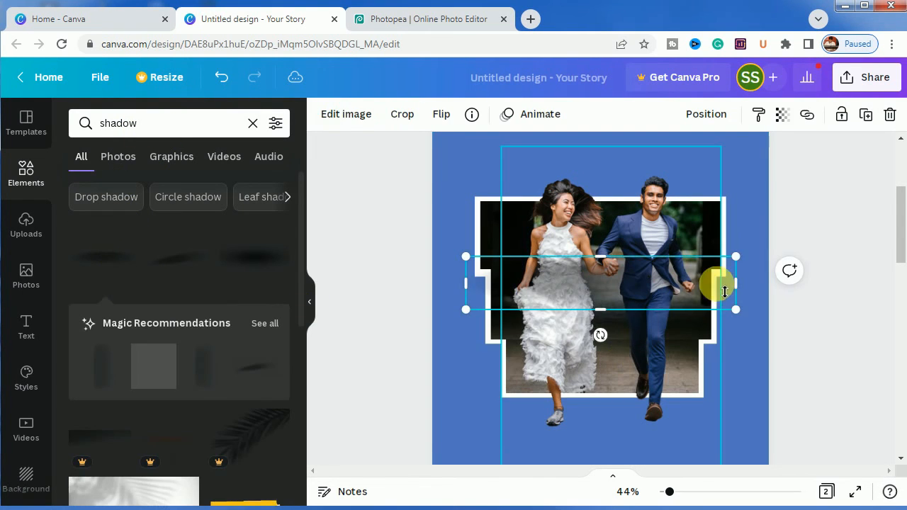
left_click_drag(674, 276, 585, 448)
left_click_drag(582, 446, 578, 437)
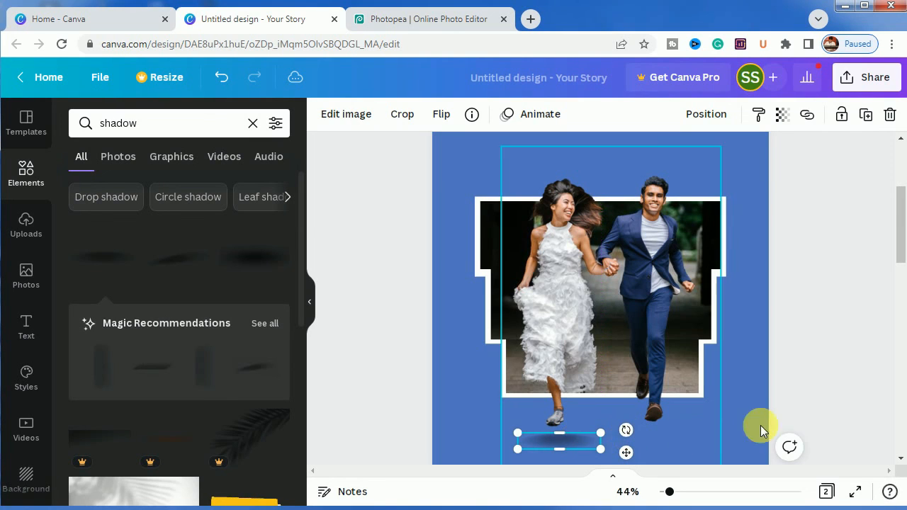
left_click(801, 376)
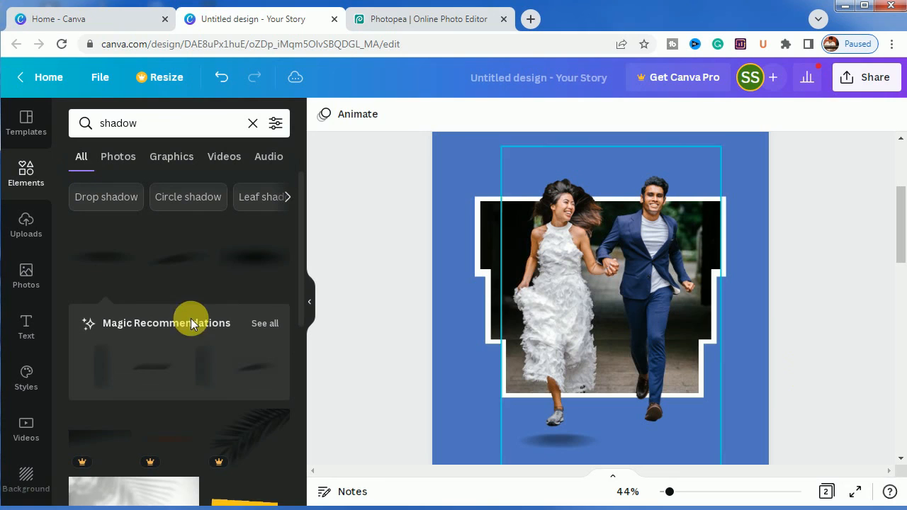
Step: Duplicate the oval shadow and place the copy below the man's foot, level with the first one
left_click(567, 439)
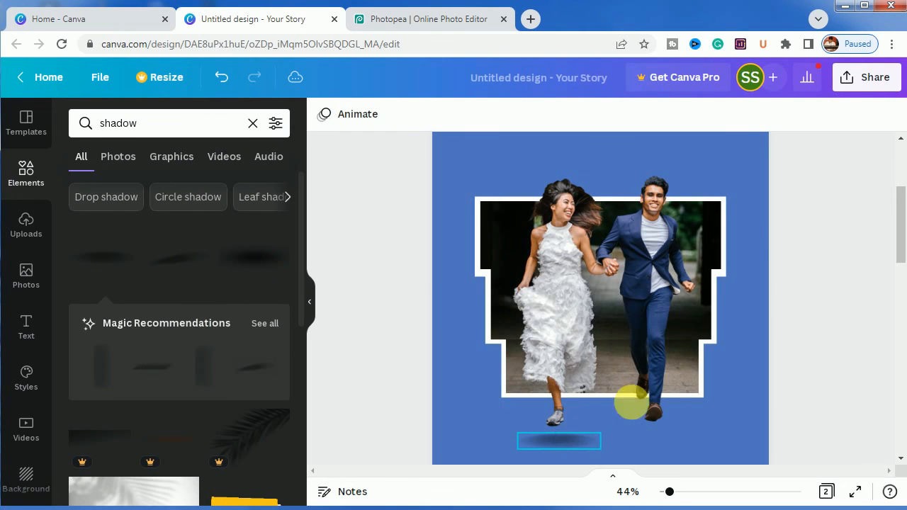
left_click(867, 115)
left_click_drag(583, 429, 674, 447)
left_click(823, 392)
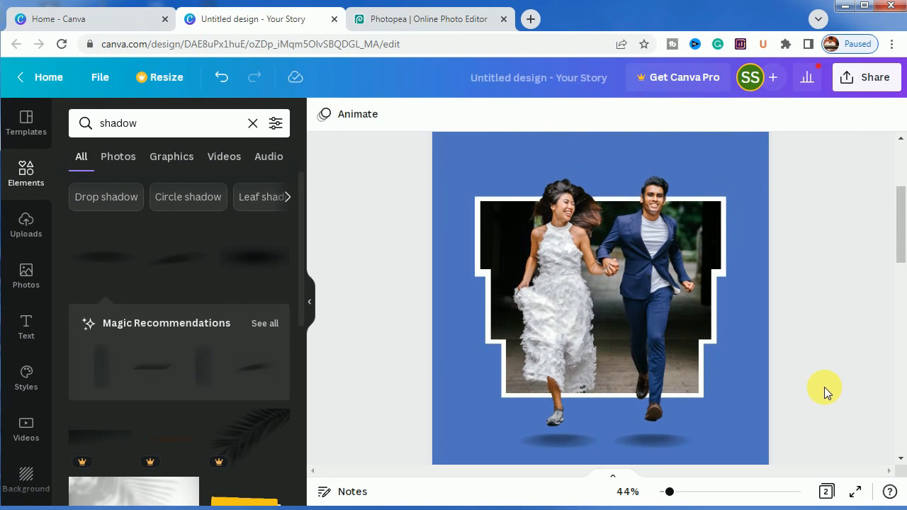
left_click_drag(666, 491, 669, 492)
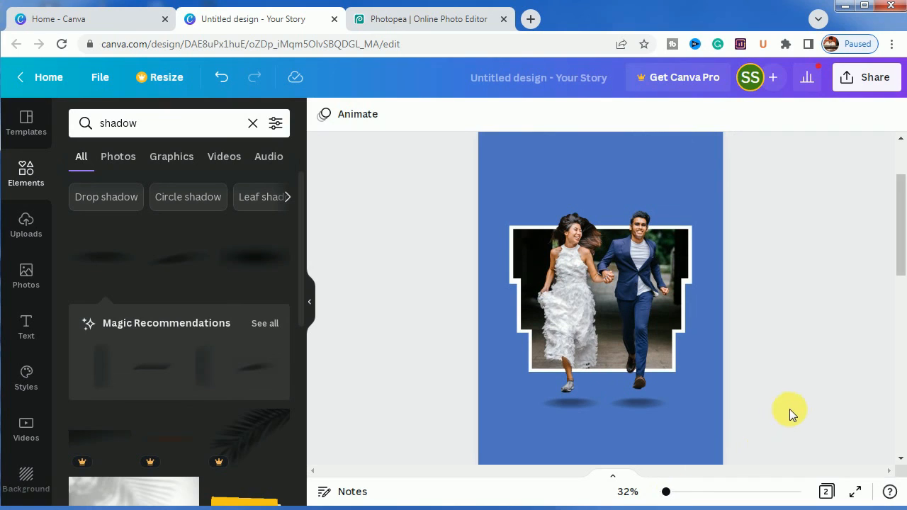